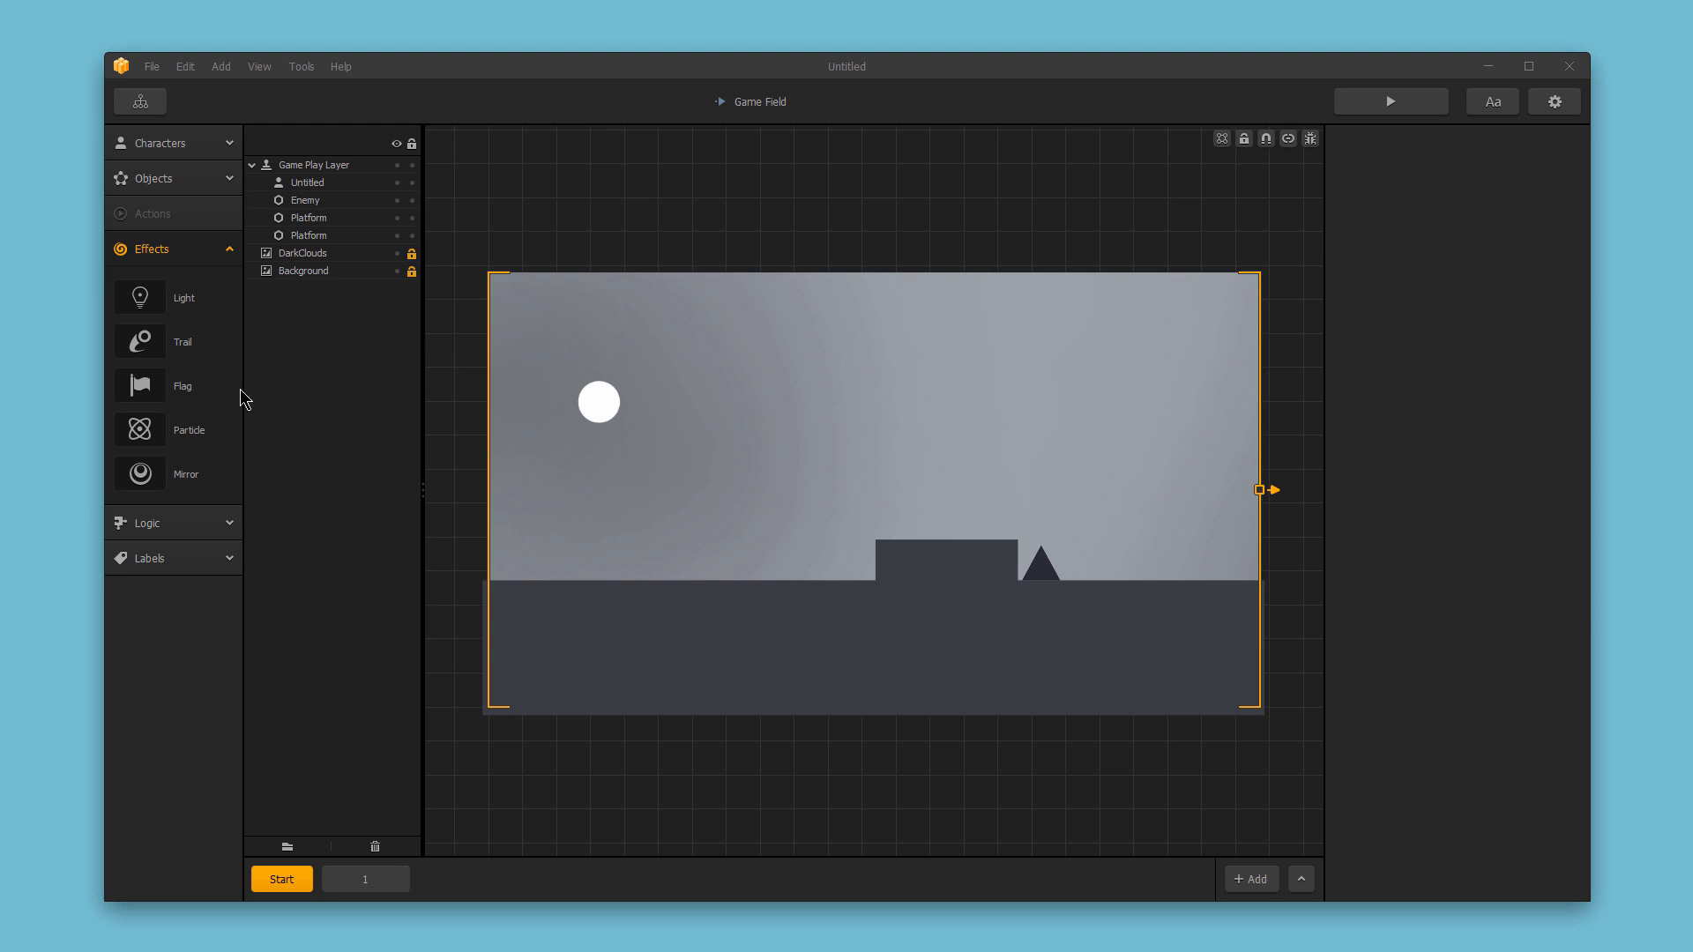
# Add a Particle effect to the game field, placing it beside the moon.
pyautogui.moveTo(177, 432); pyautogui.dragTo(501, 421)
pyautogui.moveTo(728, 431); pyautogui.dragTo(728, 431)
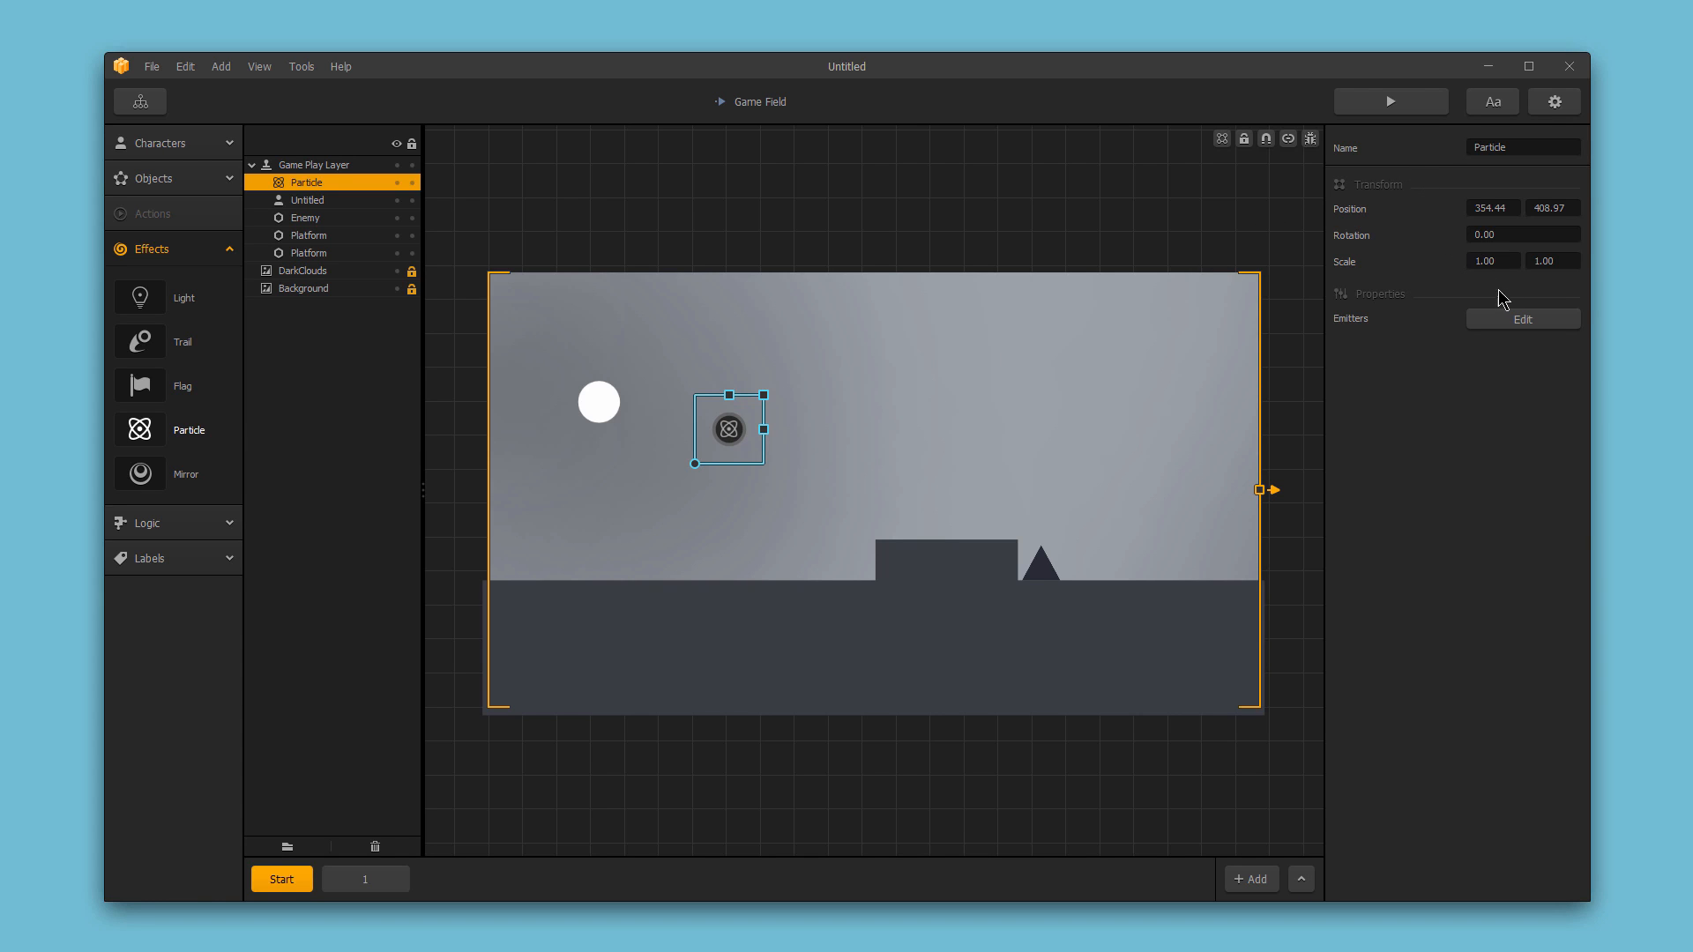
# Open the particle's Emitters editor, zoom into the preview and select the Emitter.
pyautogui.click(1493, 322)
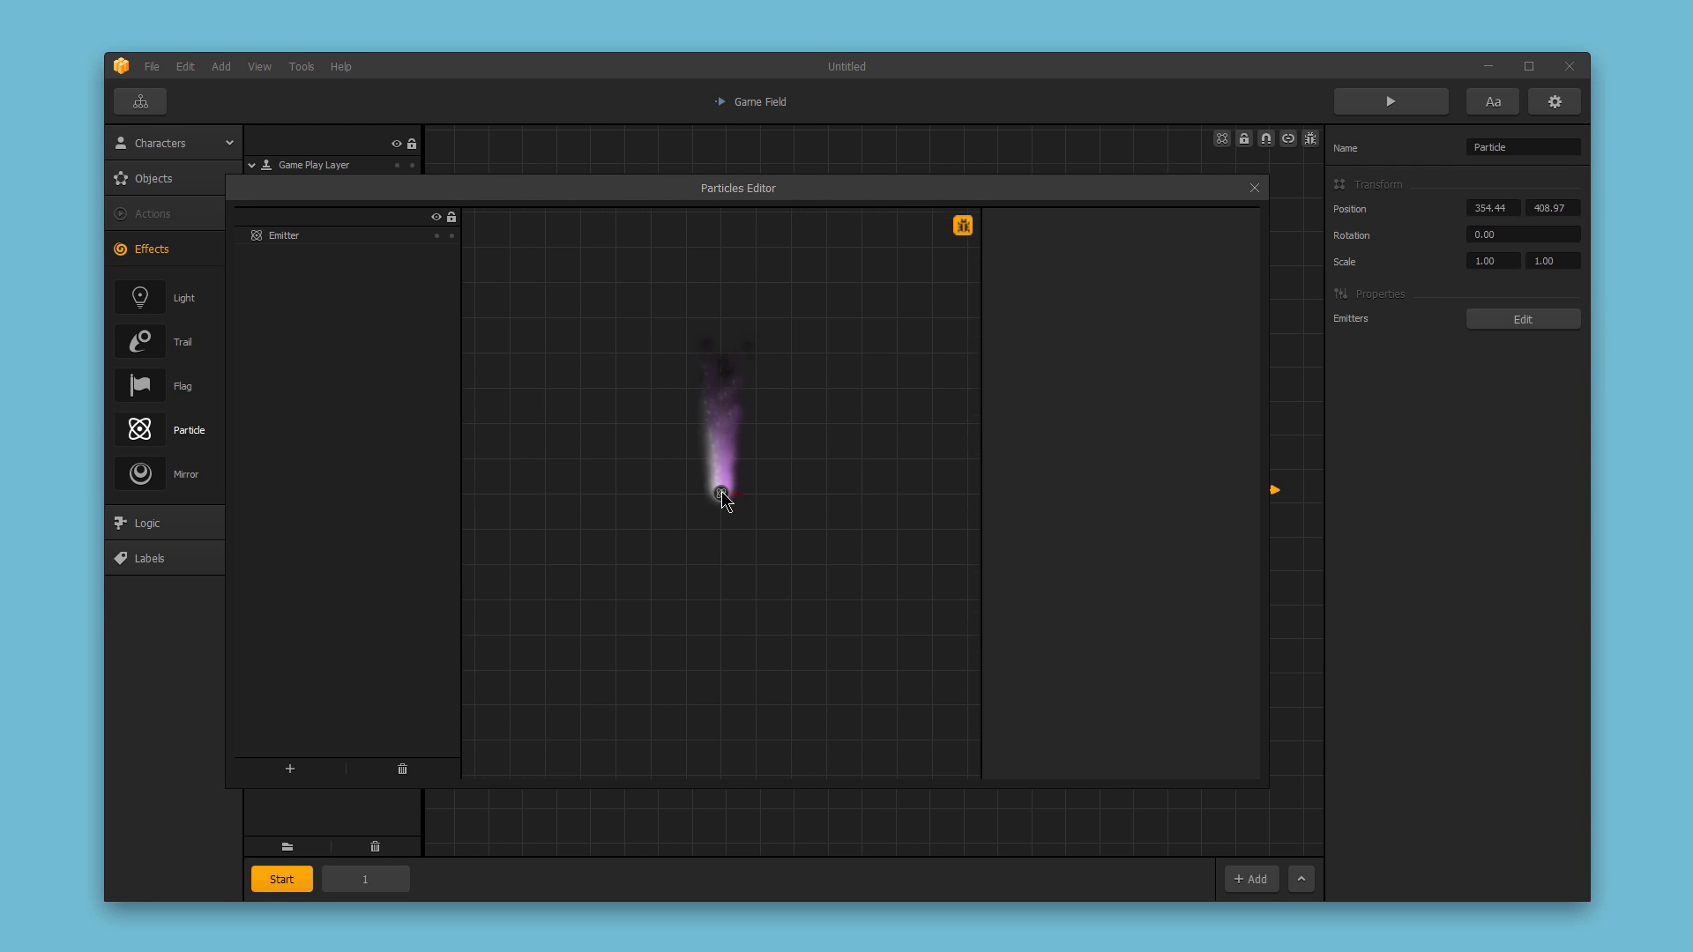
pyautogui.scroll(3, 726, 499)
pyautogui.scroll(1, 721, 499)
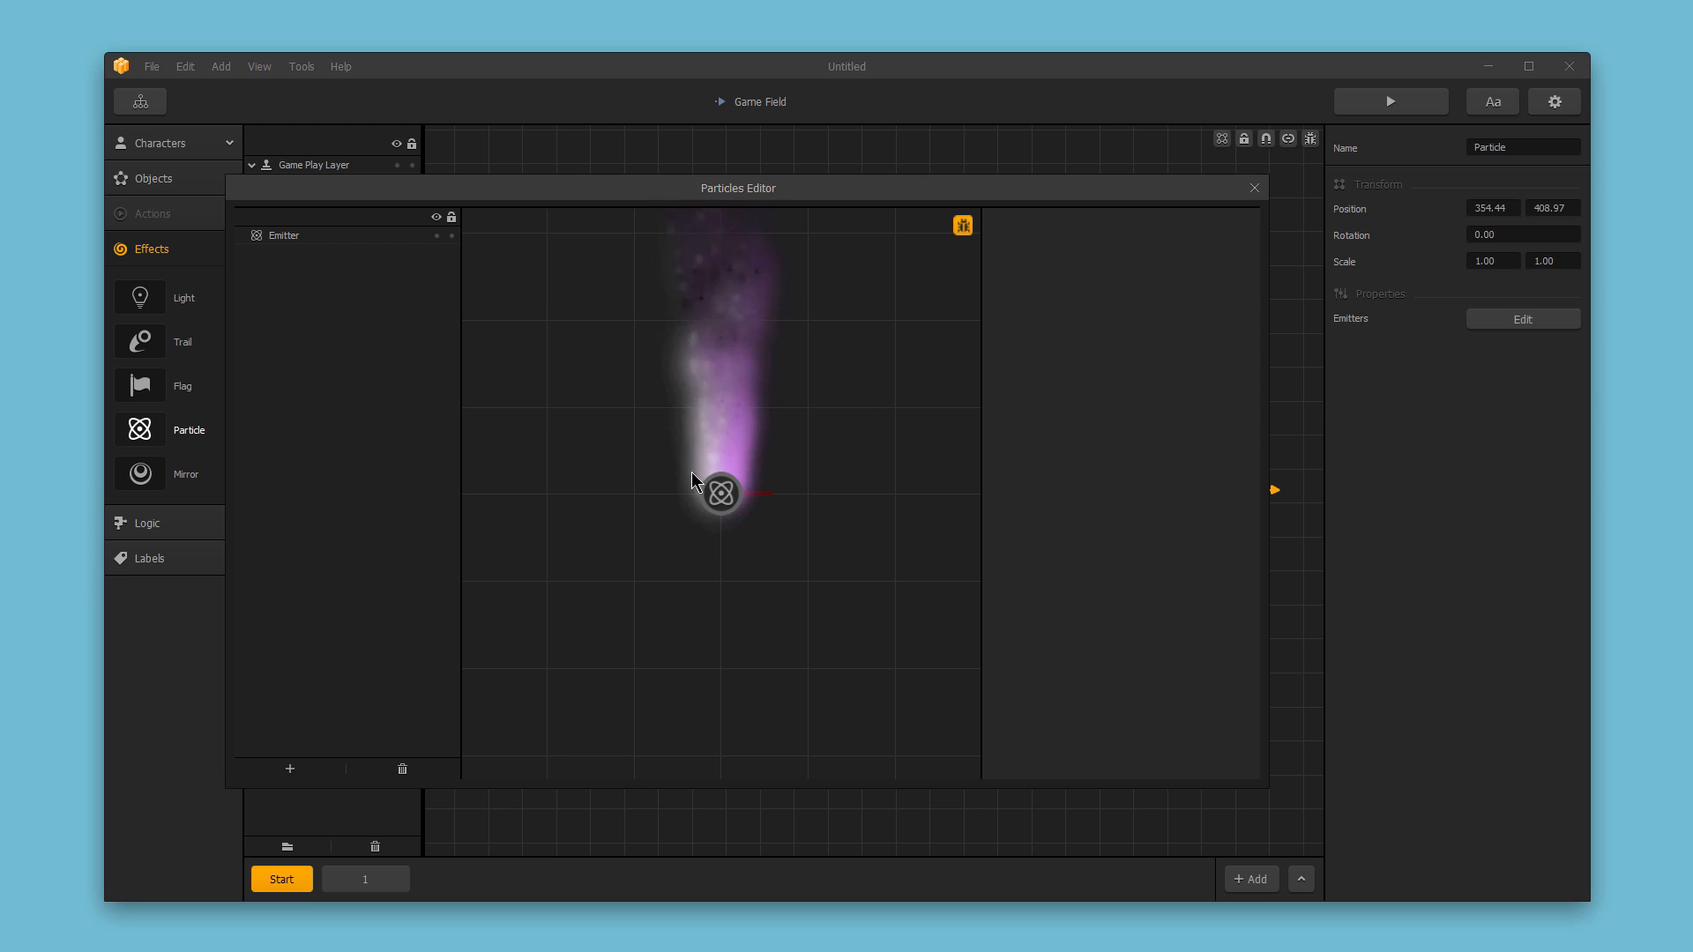
pyautogui.click(322, 238)
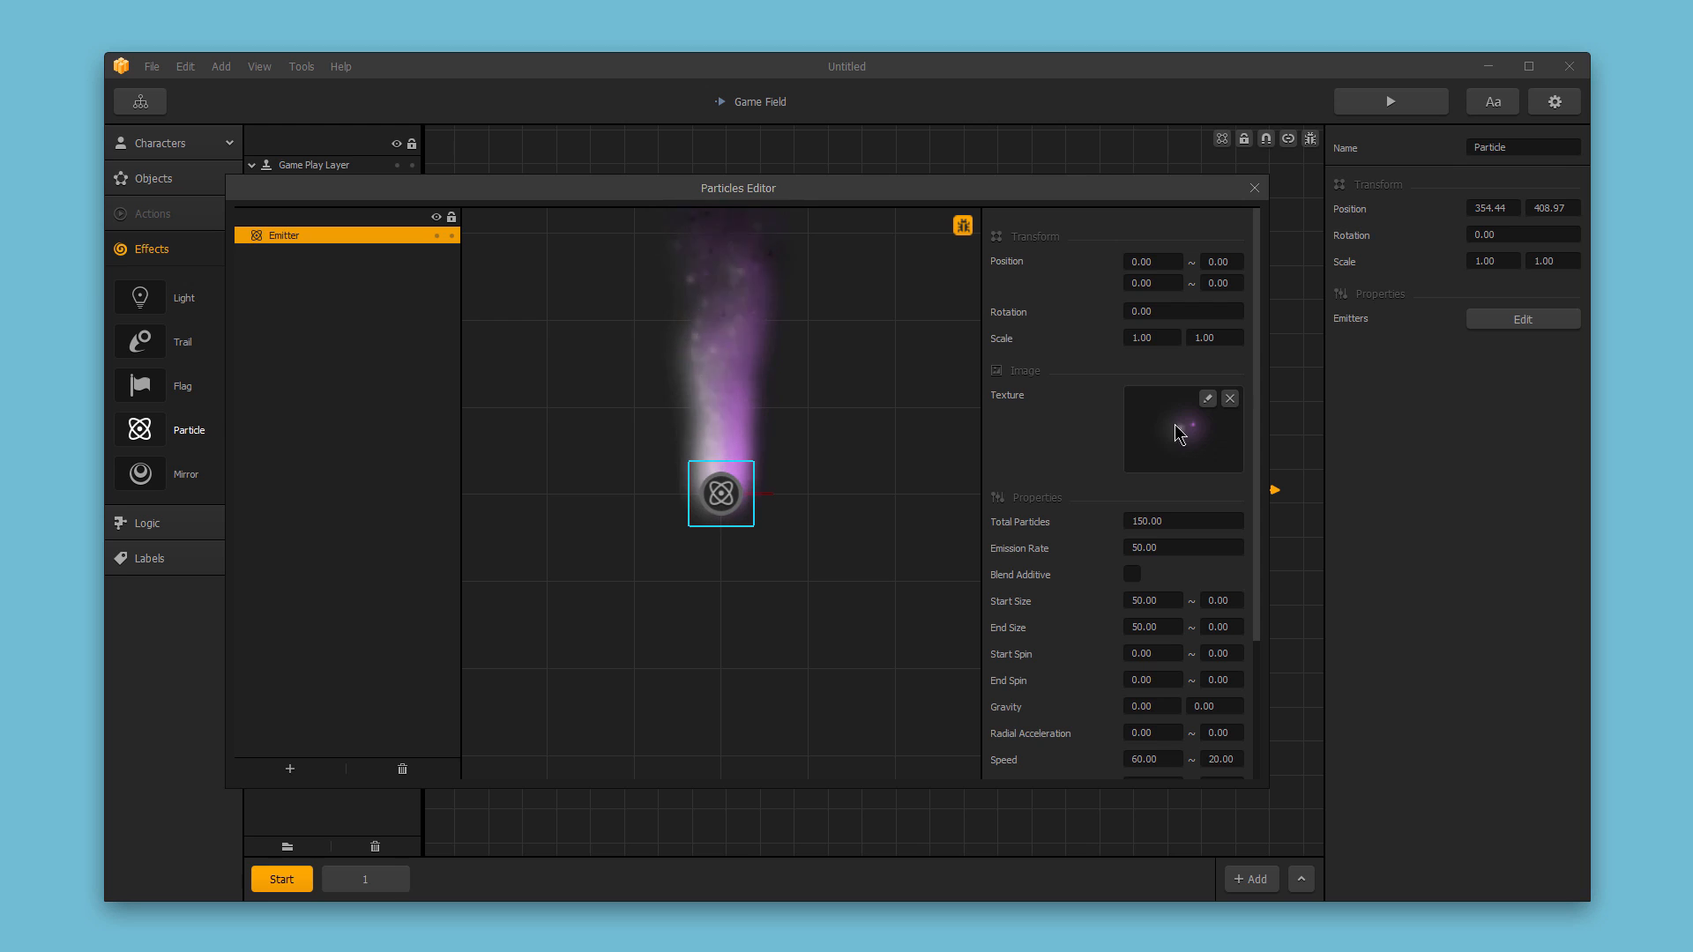
# Replace the emitter's texture with a soft blue glow image.
pyautogui.moveTo(1632, 379); pyautogui.dragTo(1194, 422)
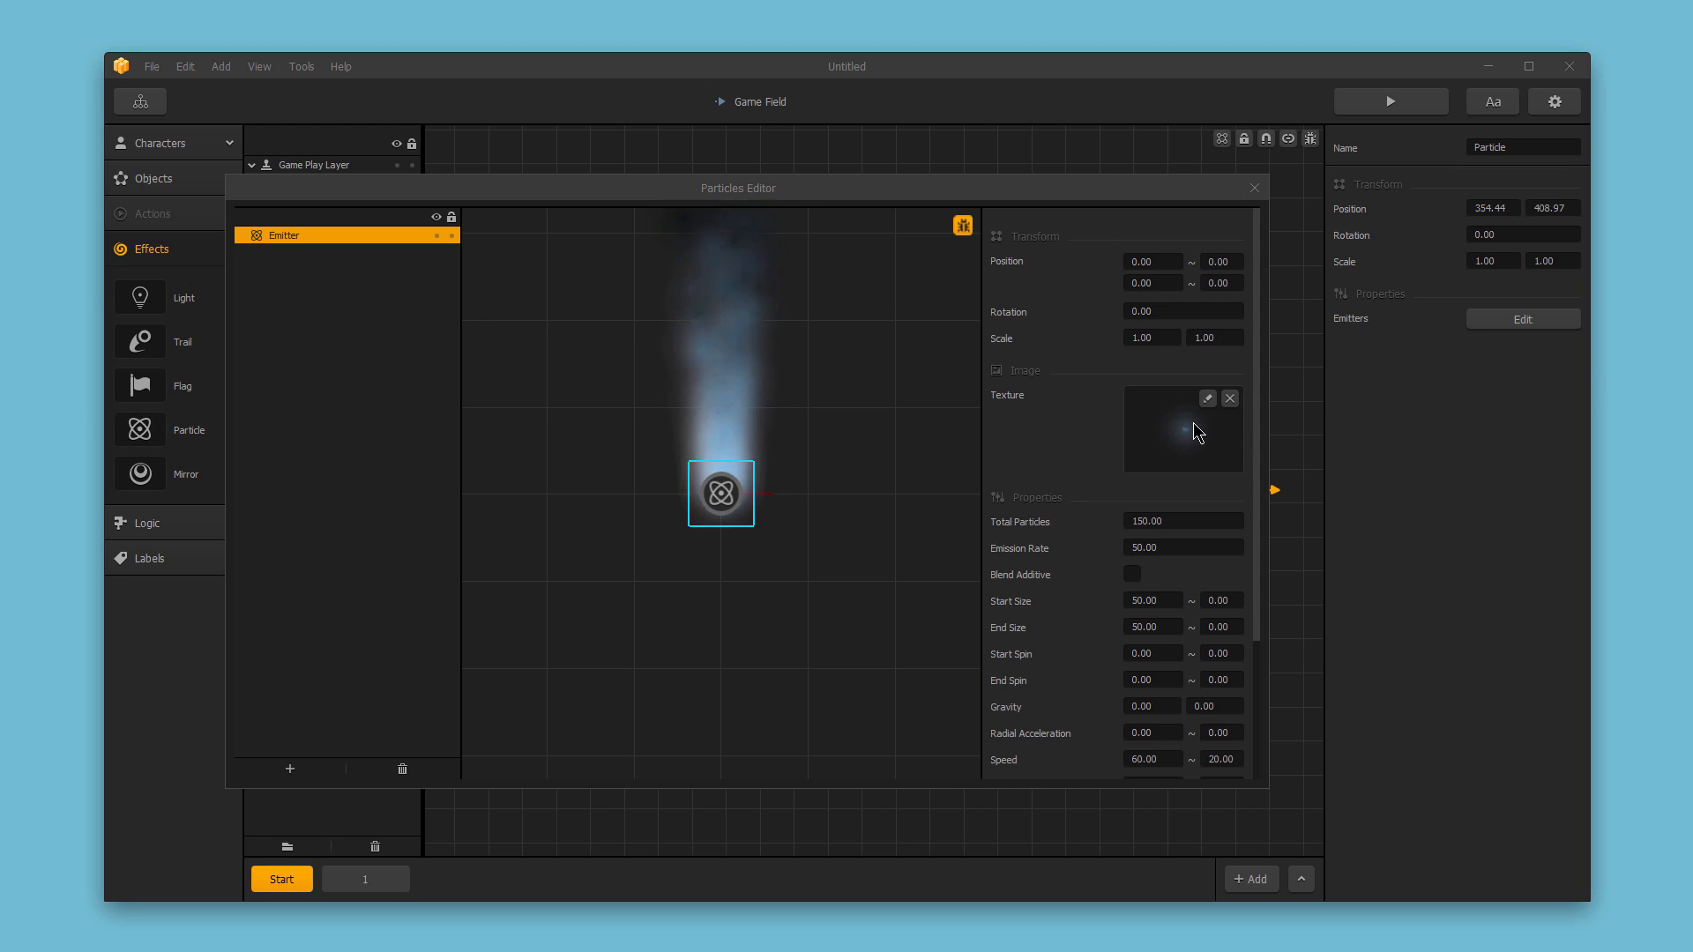
pyautogui.click(1131, 575)
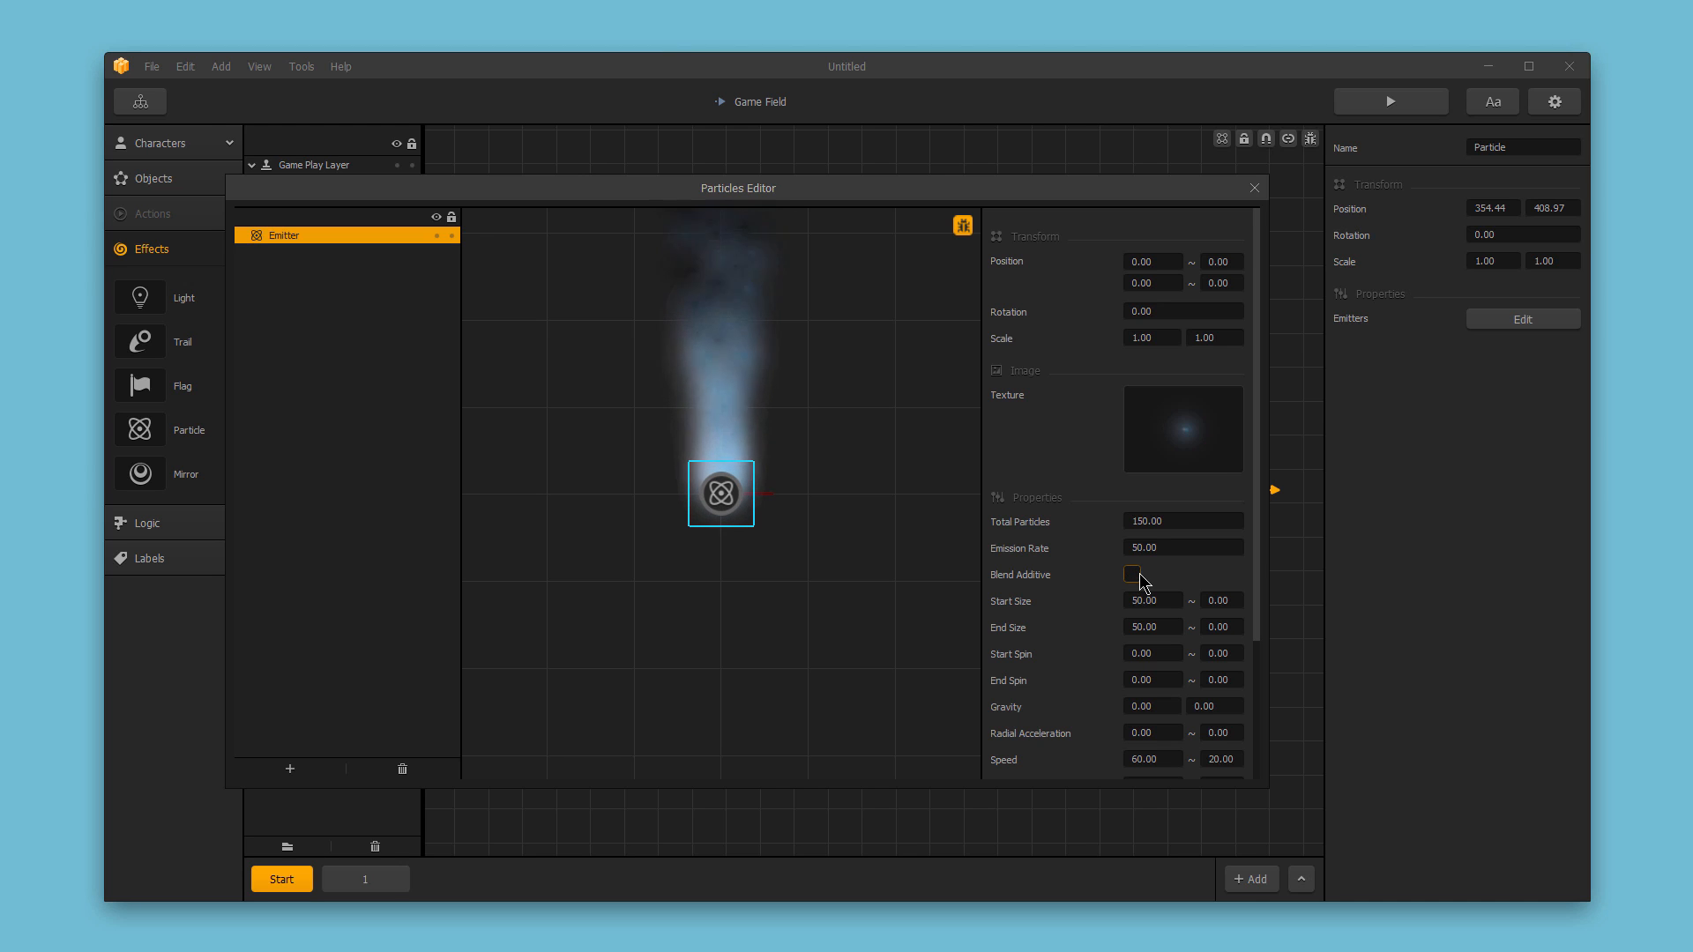
# Set the Start Size variance to 25.
pyautogui.click(1159, 601)
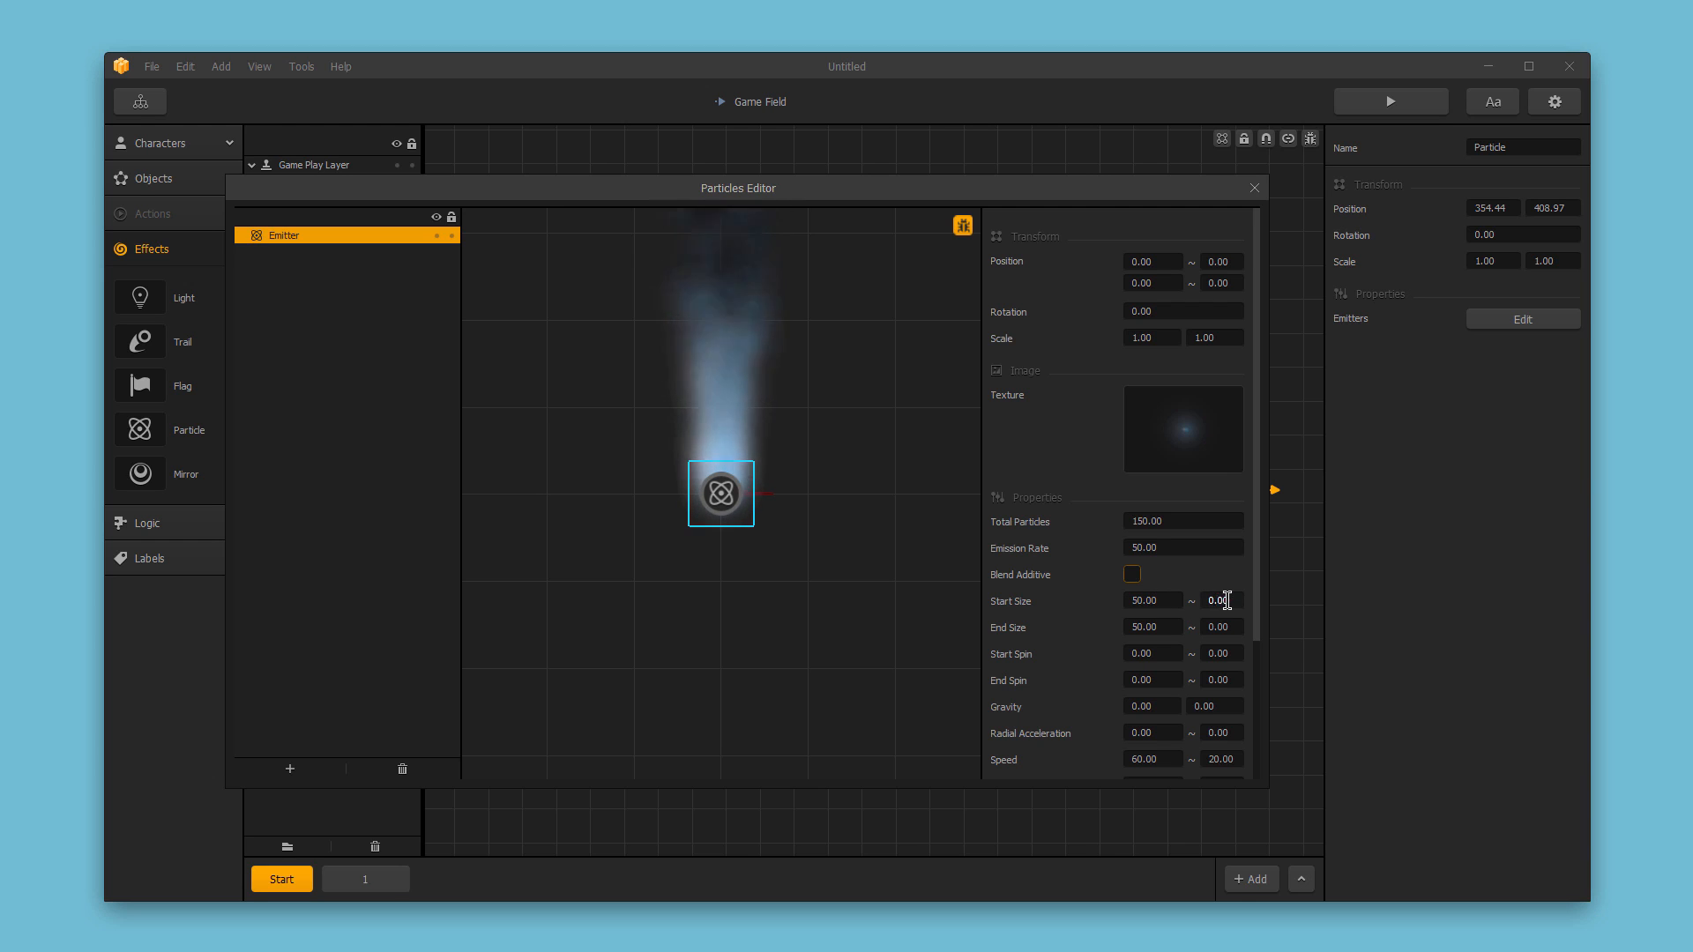
pyautogui.doubleClick(1206, 604)
pyautogui.write('25.00')
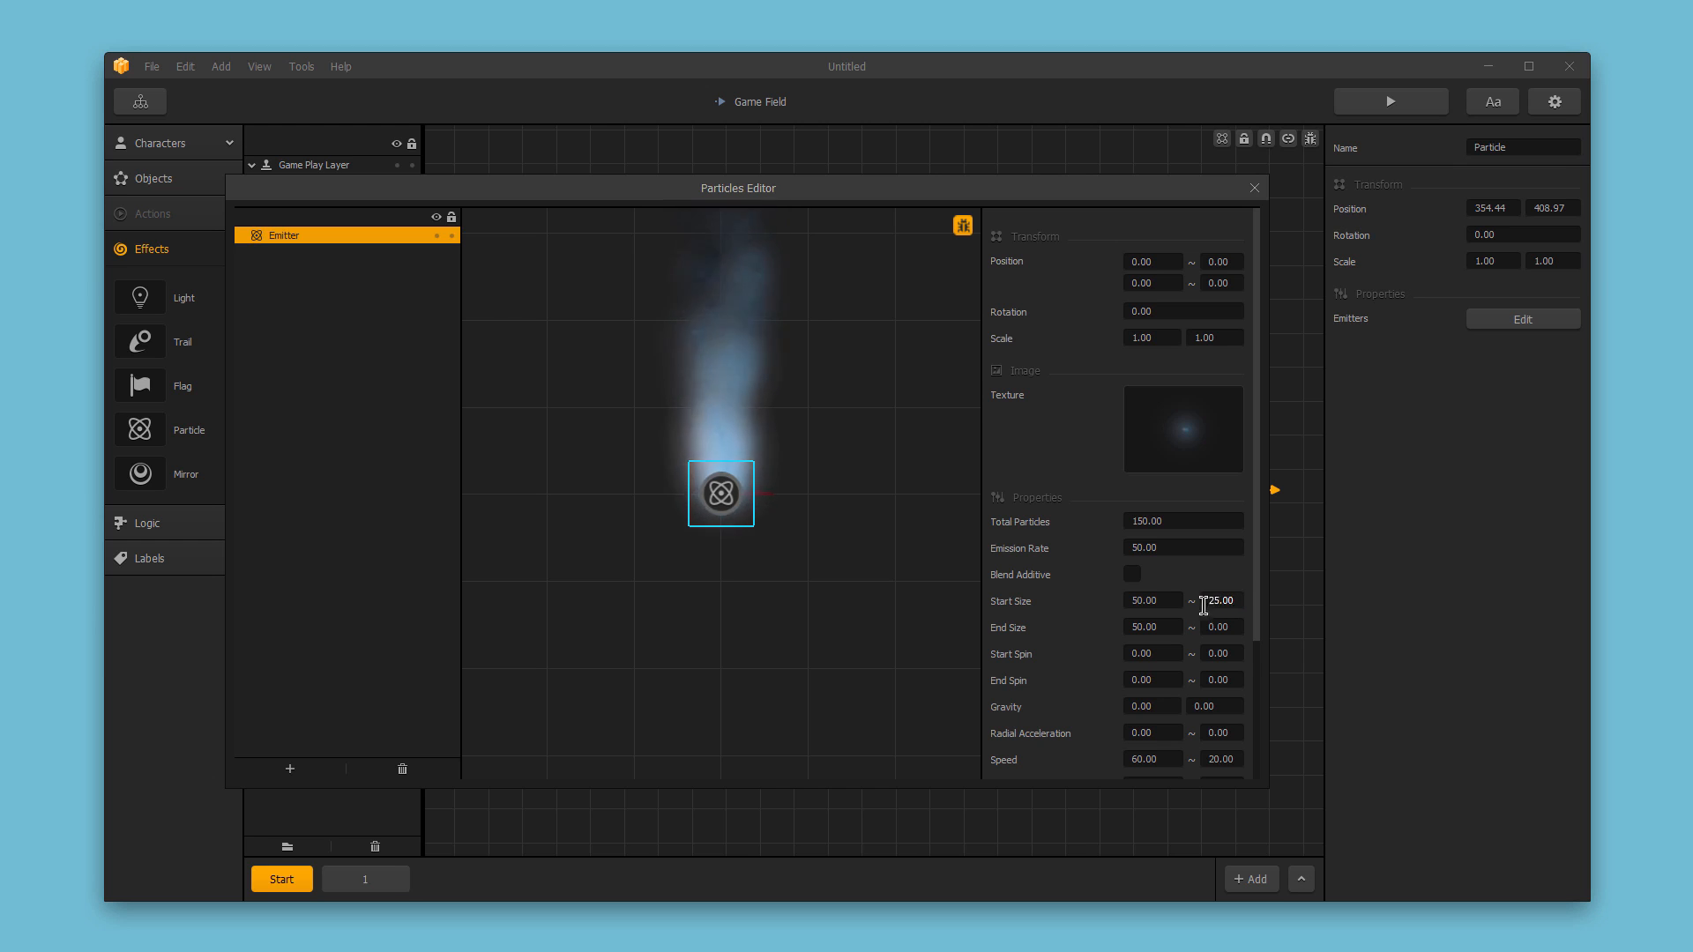
# Set the End Size to 10 with a variance of 10.
pyautogui.click(1164, 622)
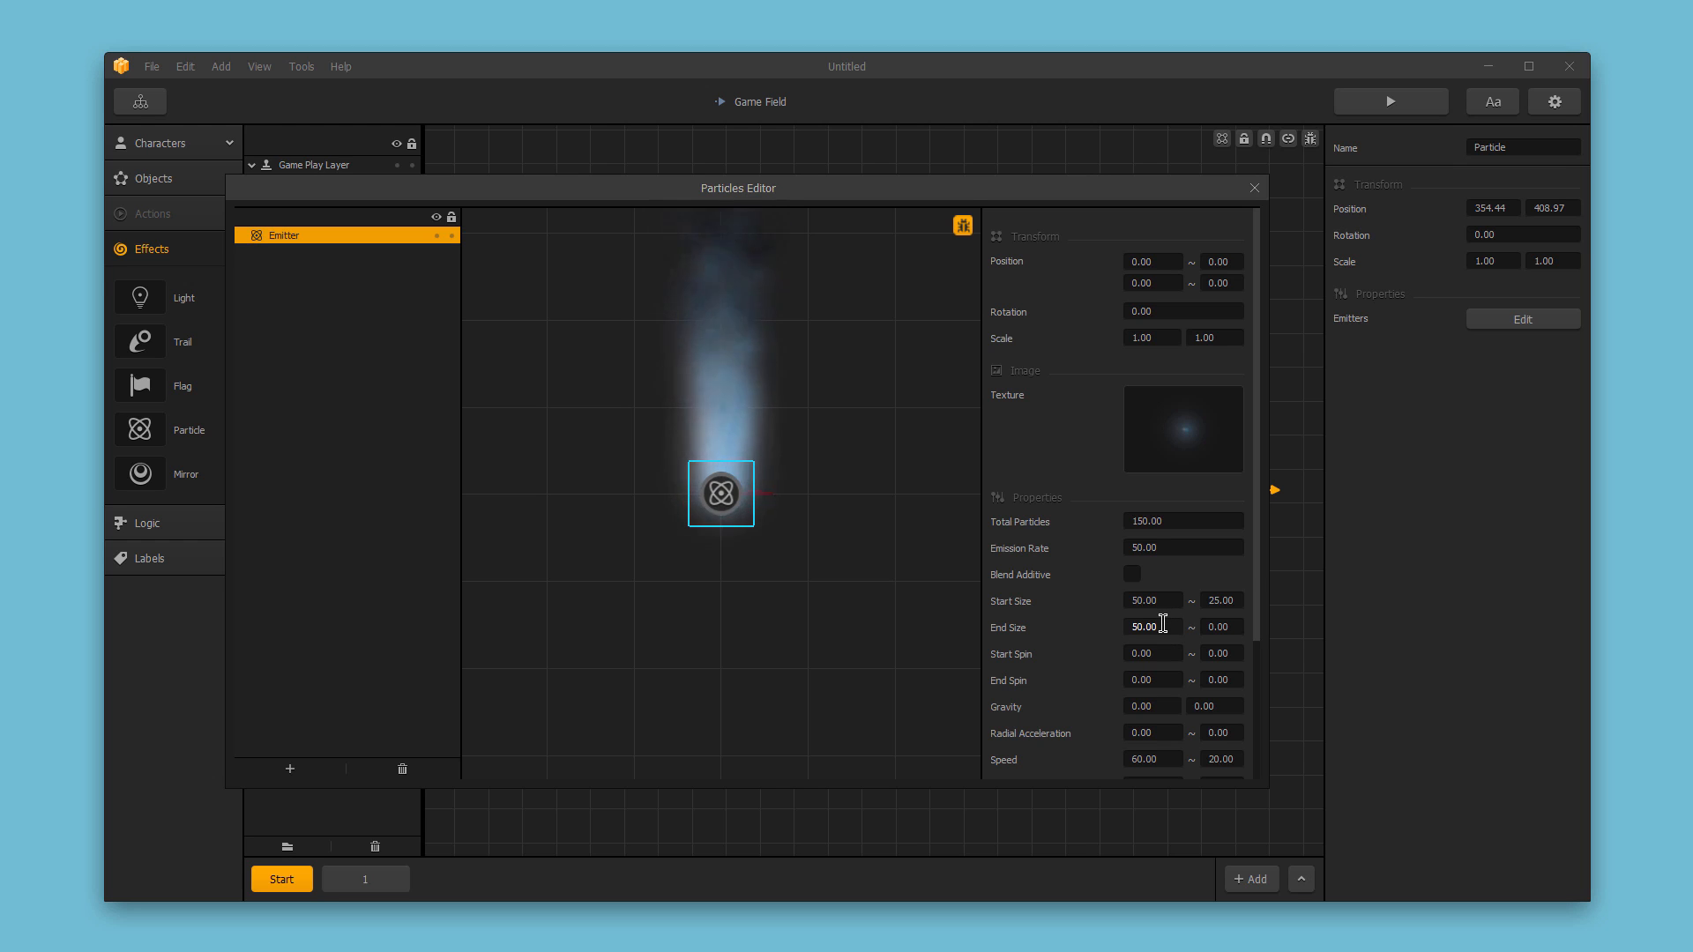
pyautogui.moveTo(1163, 623); pyautogui.dragTo(1202, 629)
pyautogui.write('10')
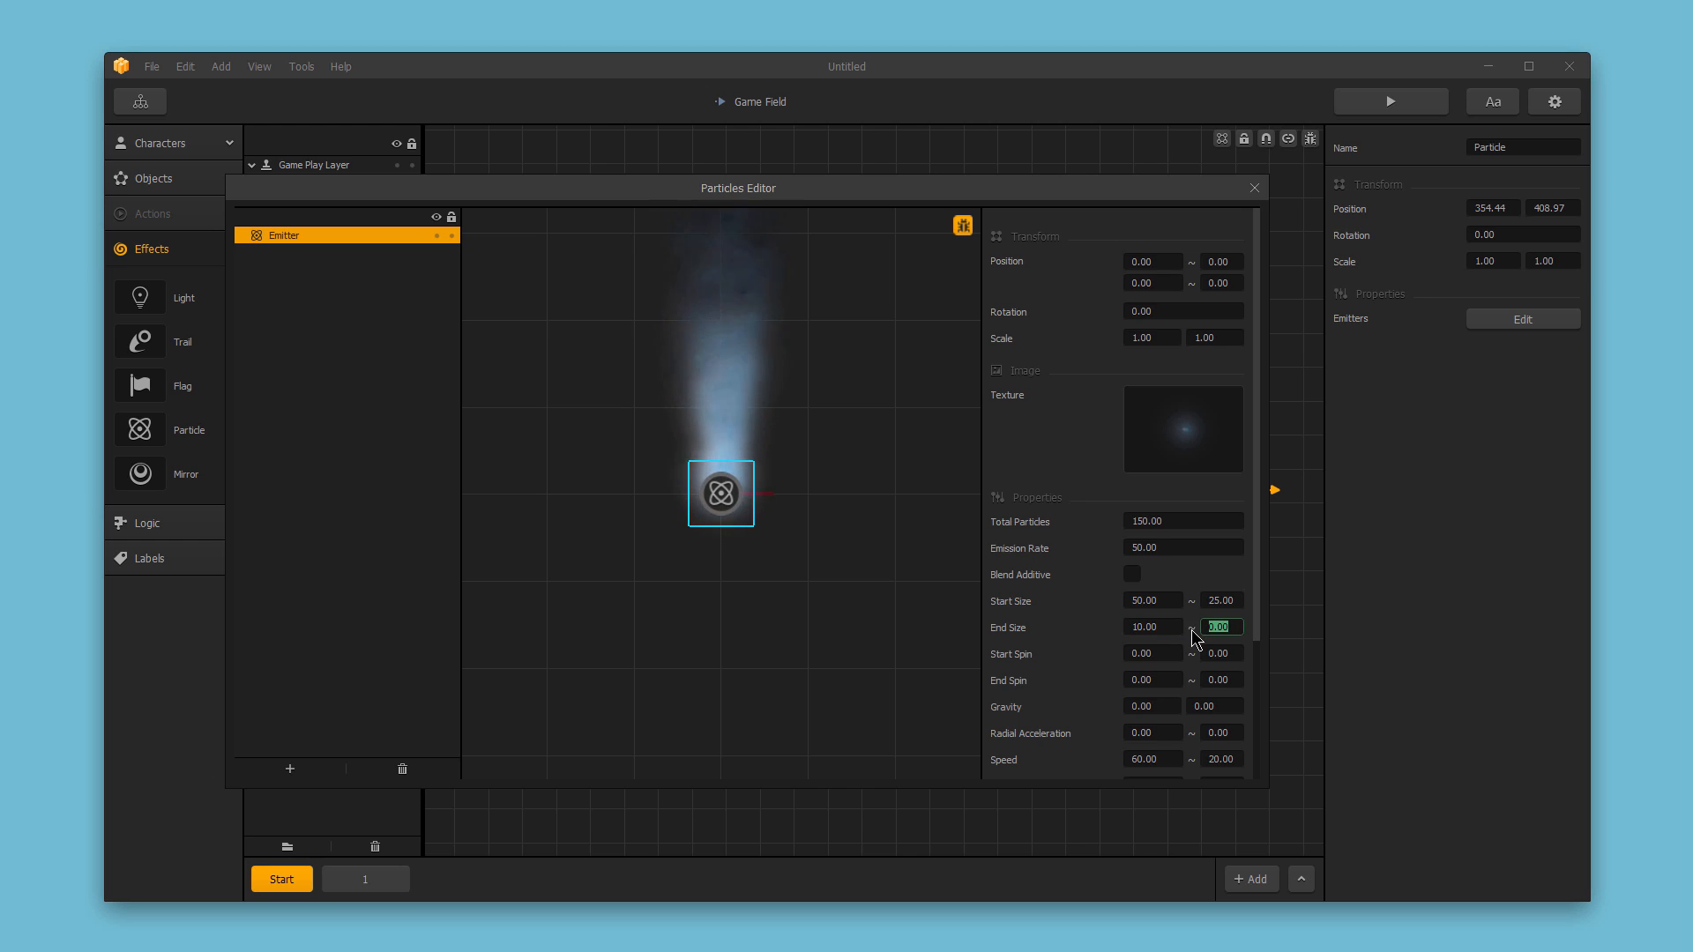
pyautogui.write('10')
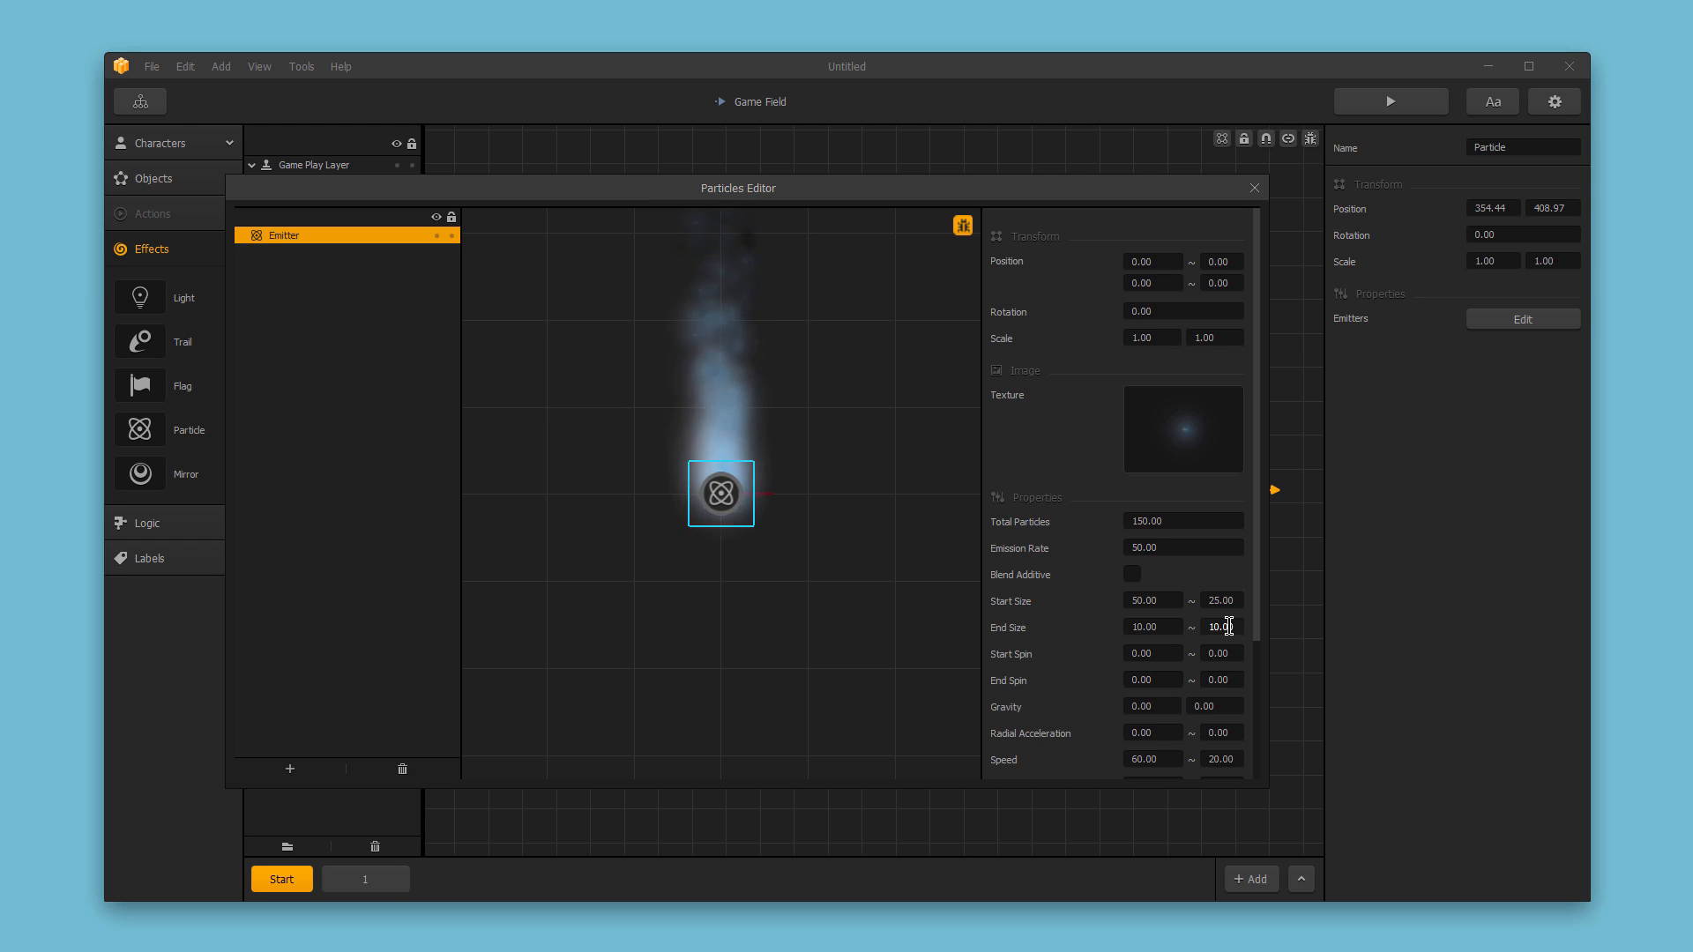
# Set both the Start Spin and End Spin variances to 50.
pyautogui.click(1167, 679)
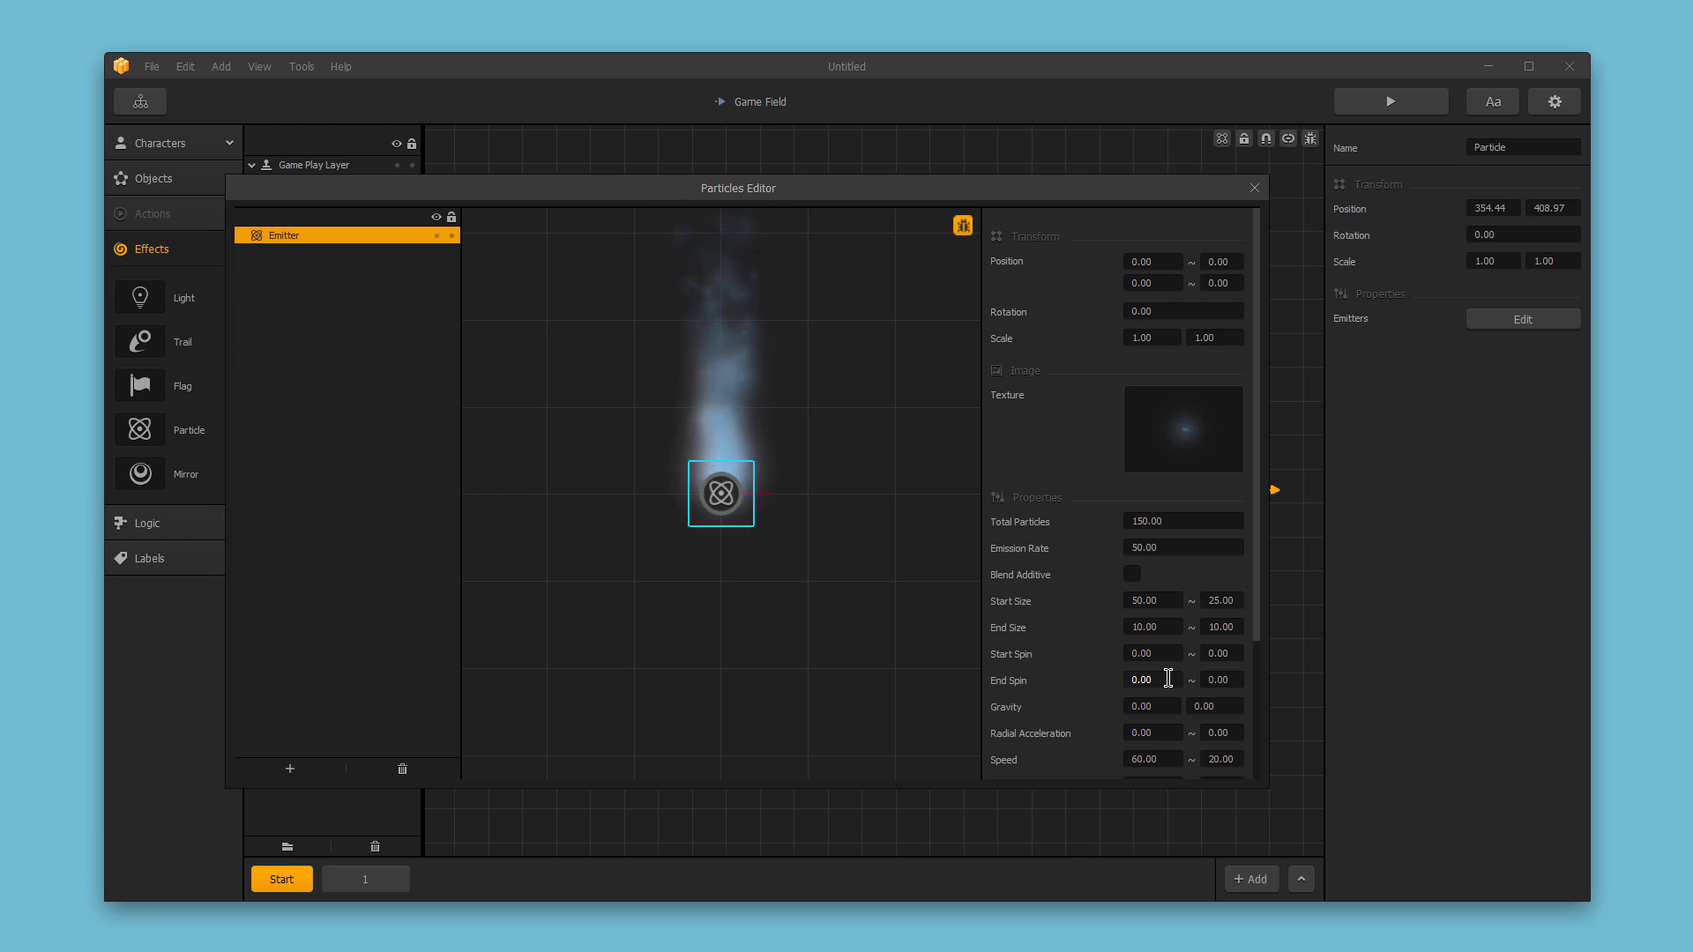
pyautogui.click(1216, 657)
pyautogui.write('9')
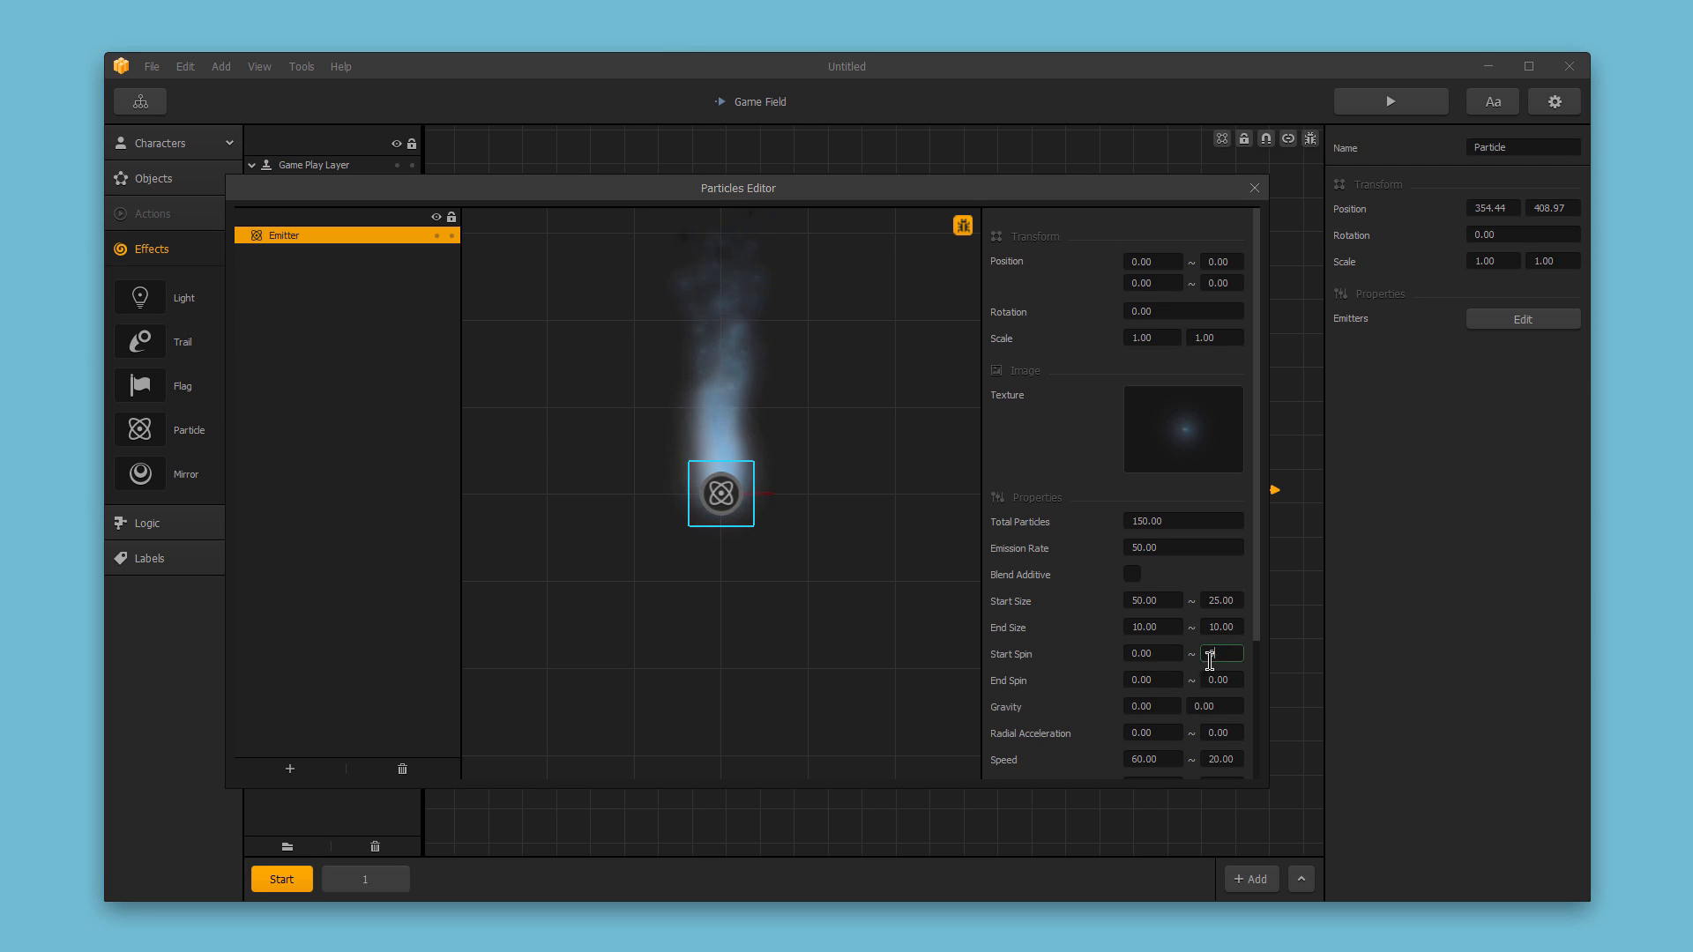
pyautogui.write('0')
pyautogui.moveTo(1226, 681); pyautogui.dragTo(1202, 685)
pyautogui.write('50')
pyautogui.press('Return')
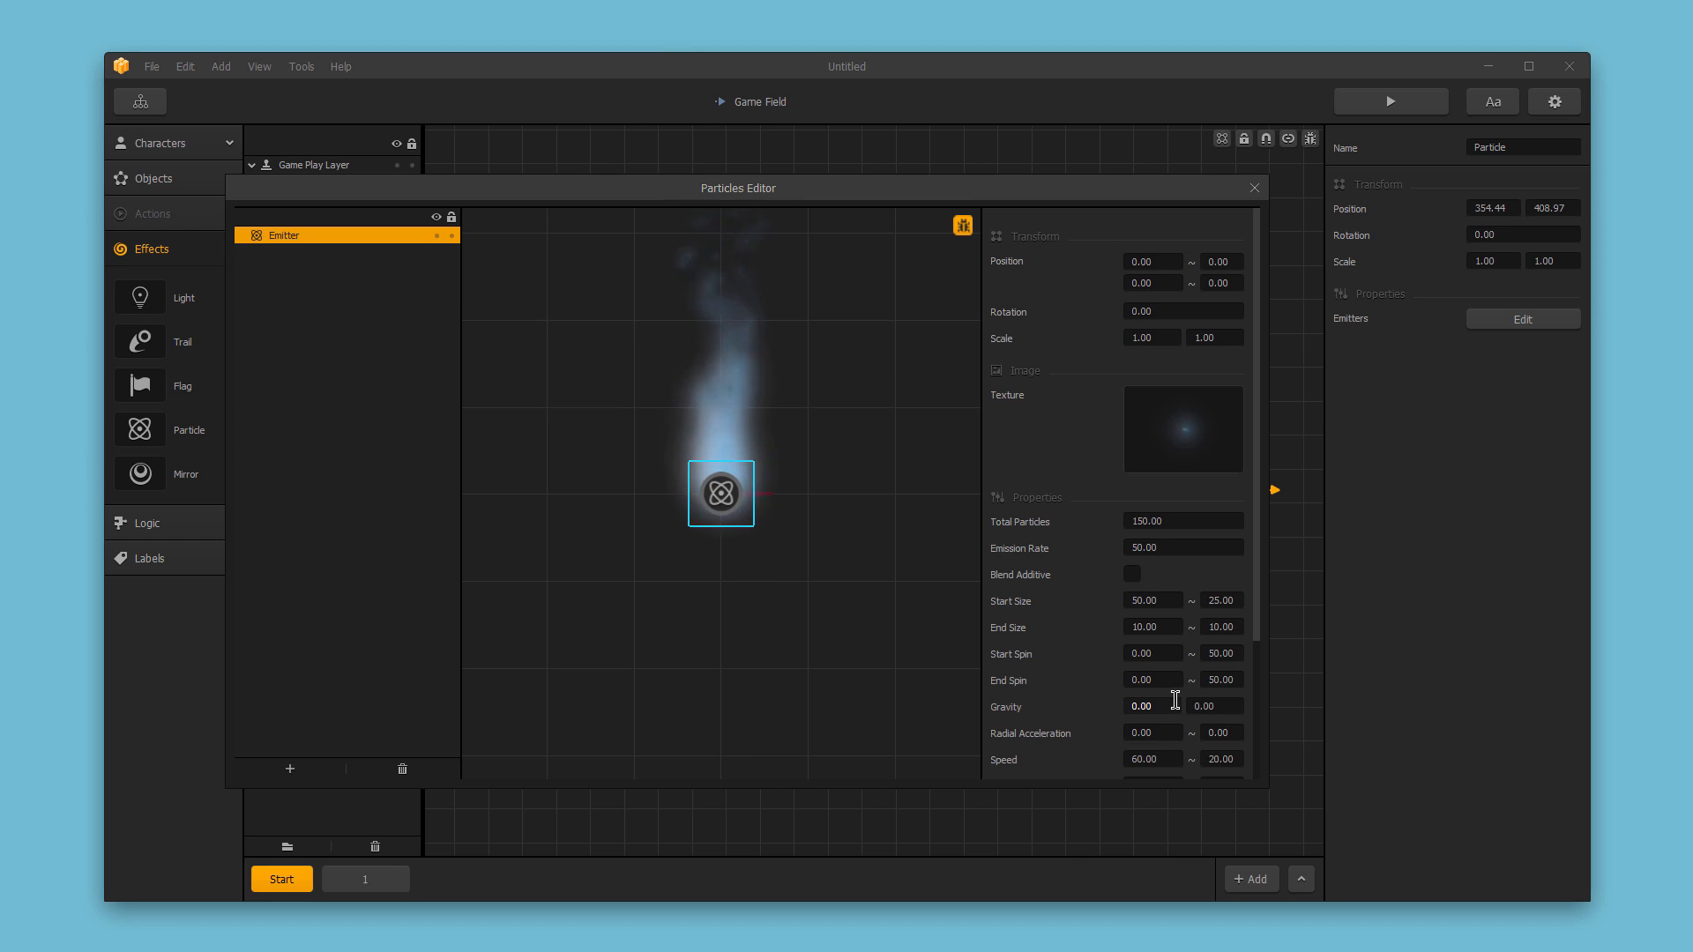
# Set the Gravity's vertical value to -35.
pyautogui.moveTo(1221, 706); pyautogui.dragTo(1182, 703)
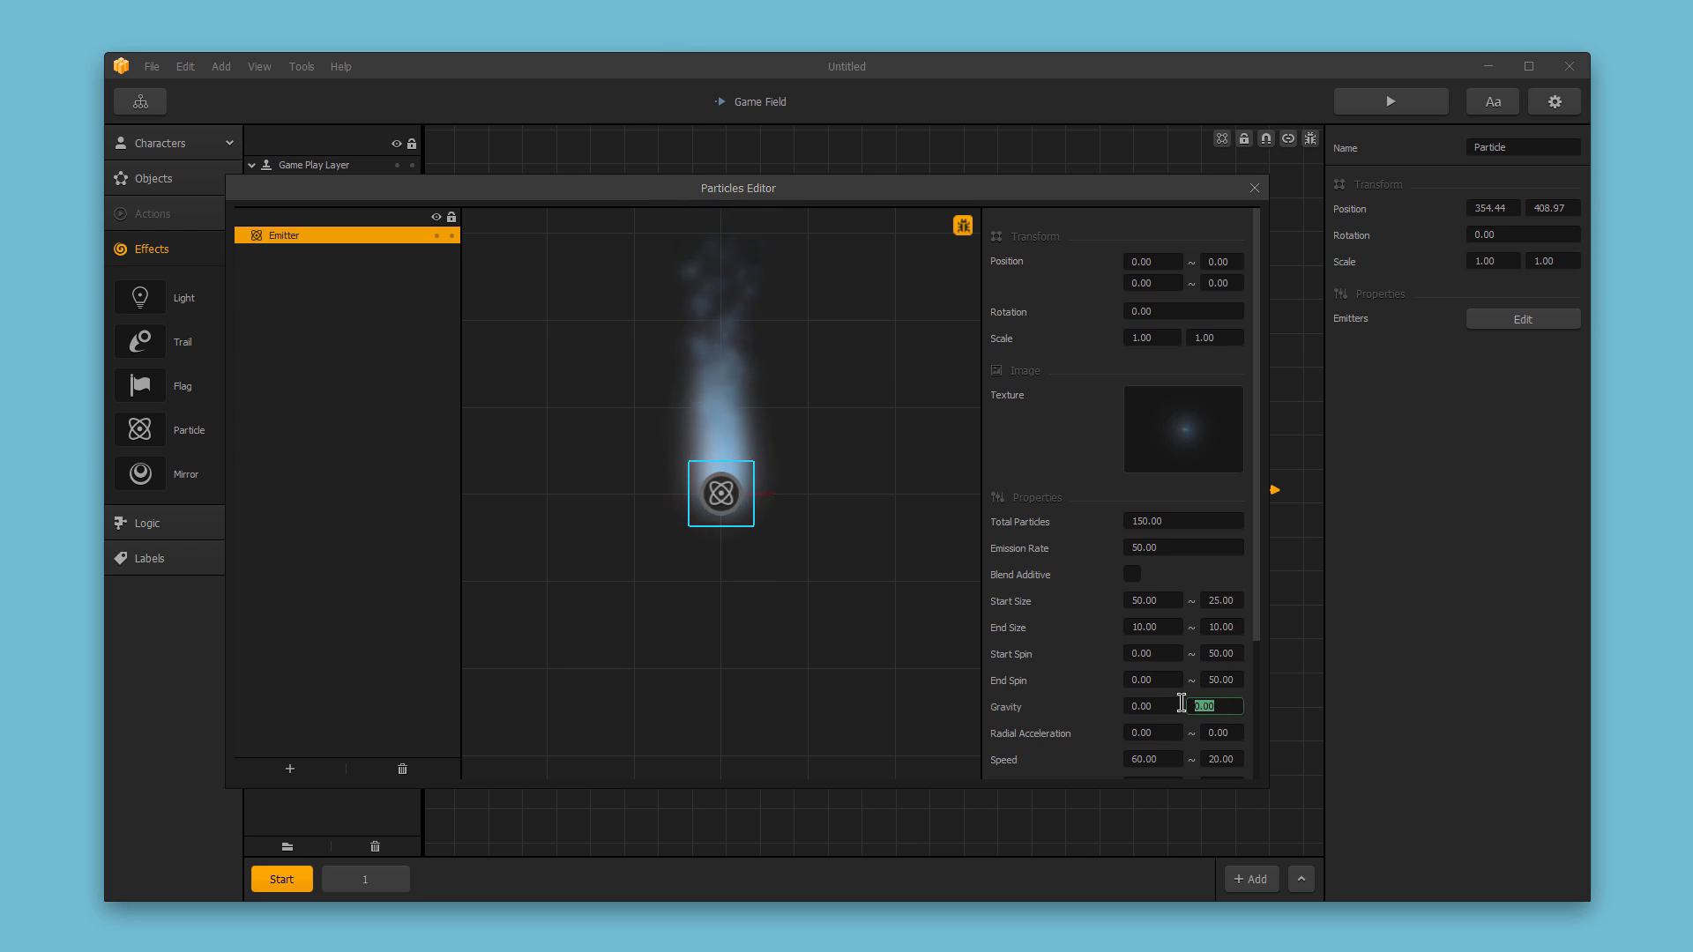
pyautogui.write('-35')
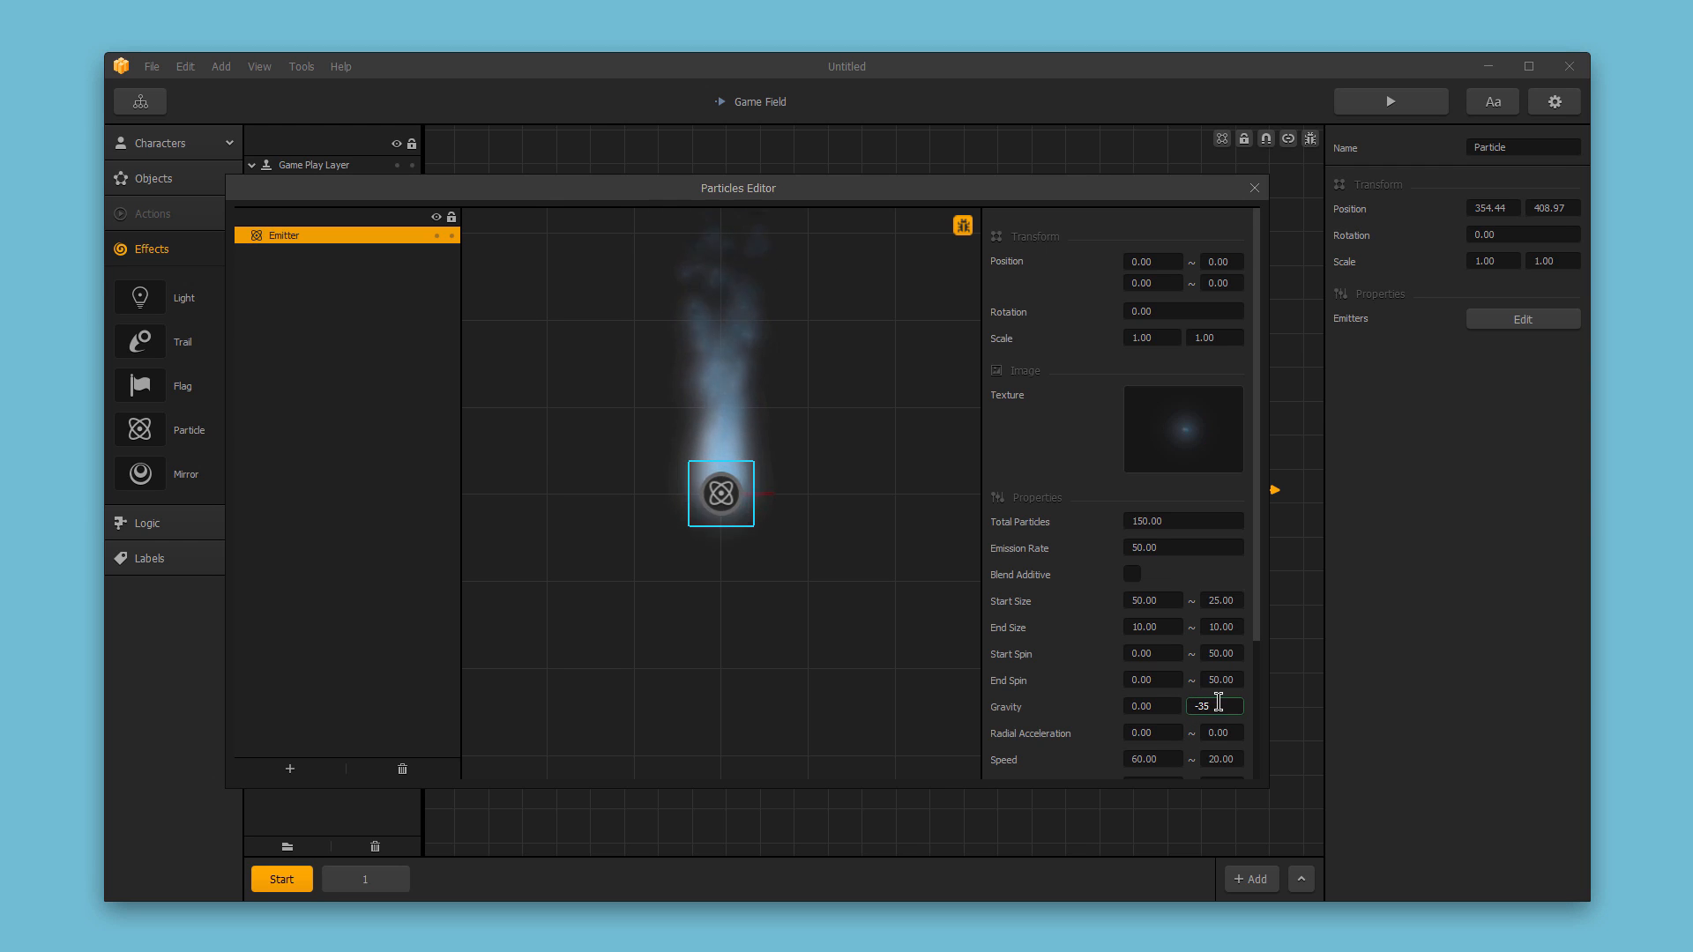
pyautogui.press('Return')
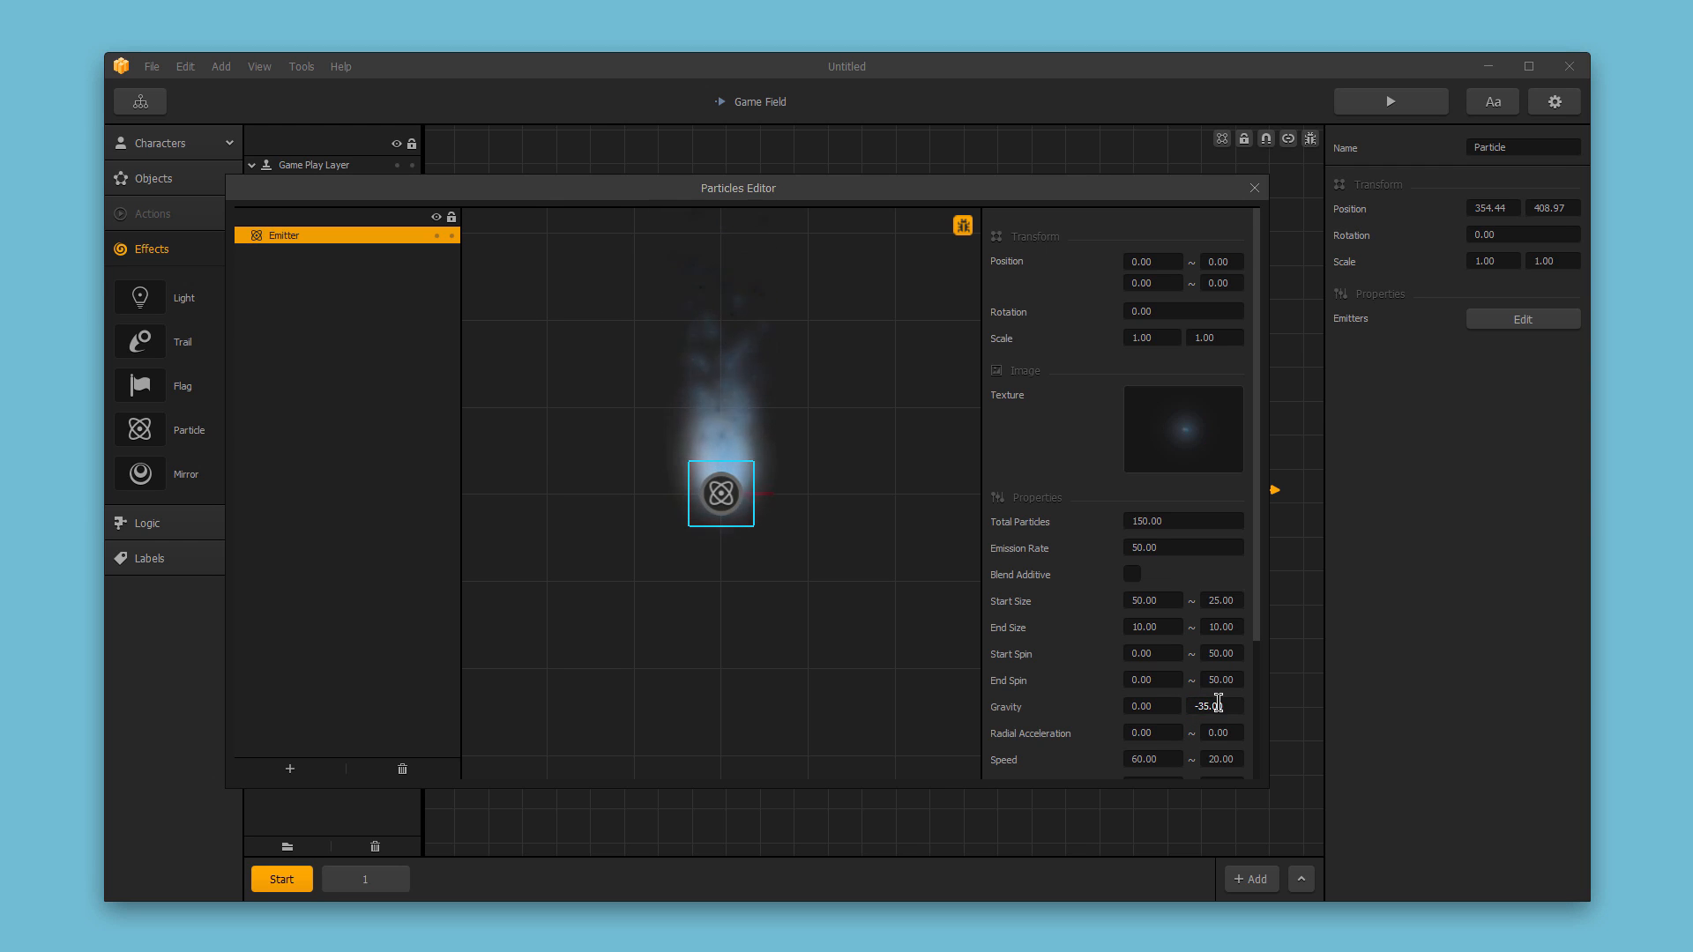
# Set the Radial Acceleration variance to 50.
pyautogui.scroll(-3, 1218, 706)
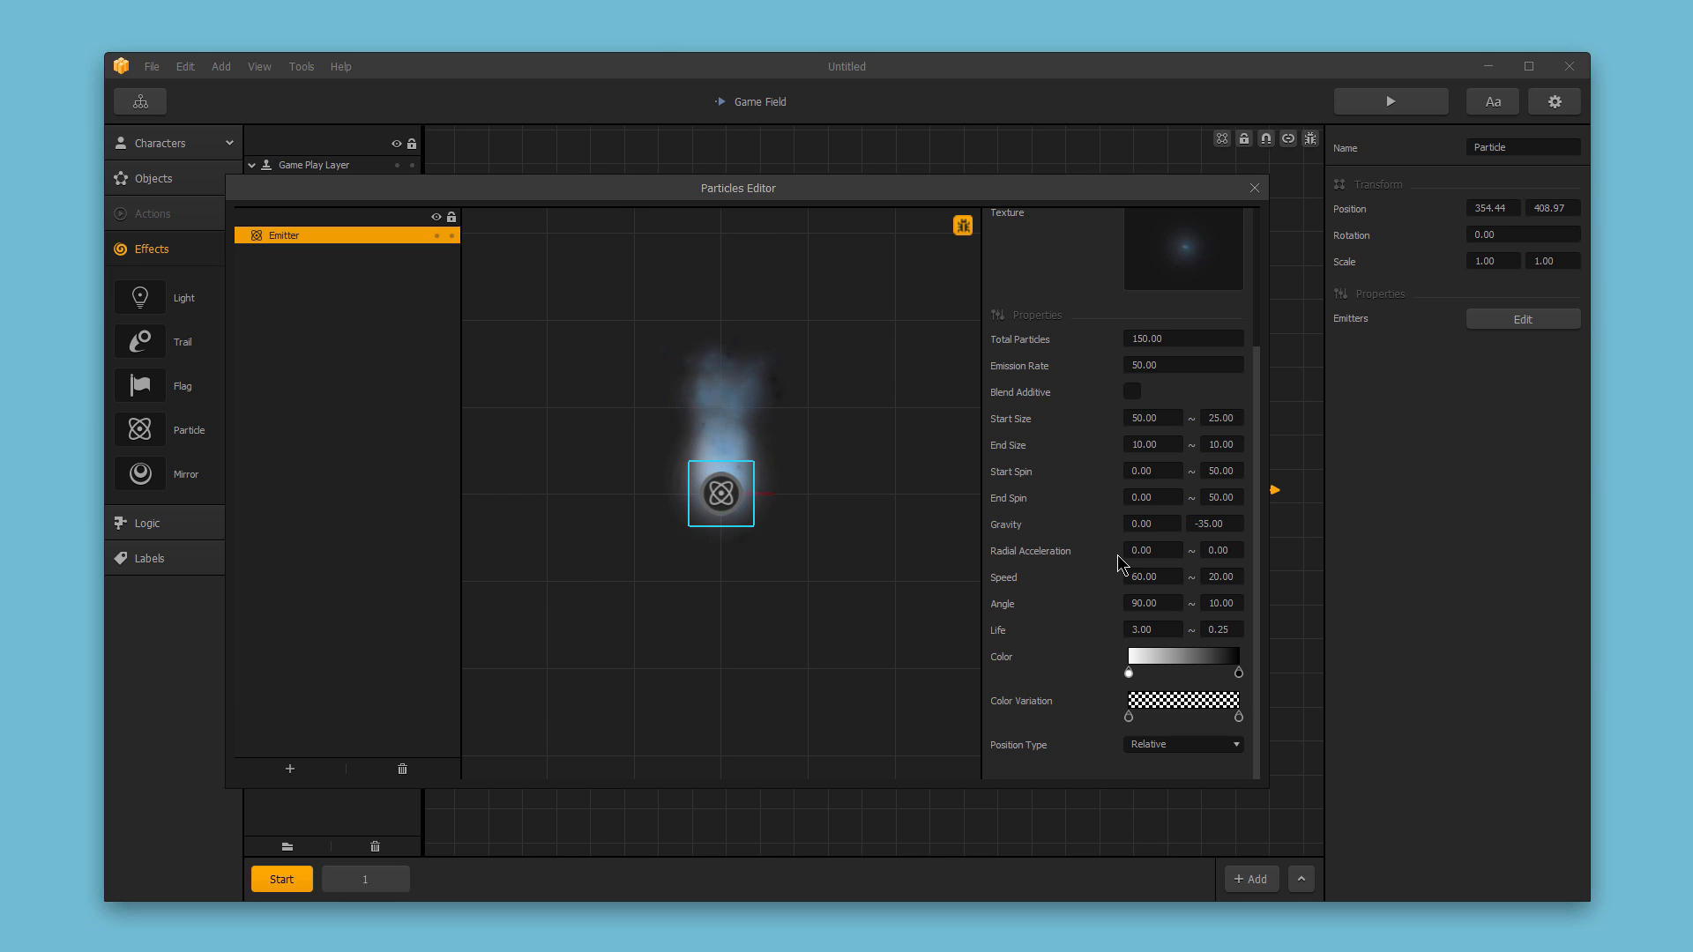
pyautogui.click(1217, 553)
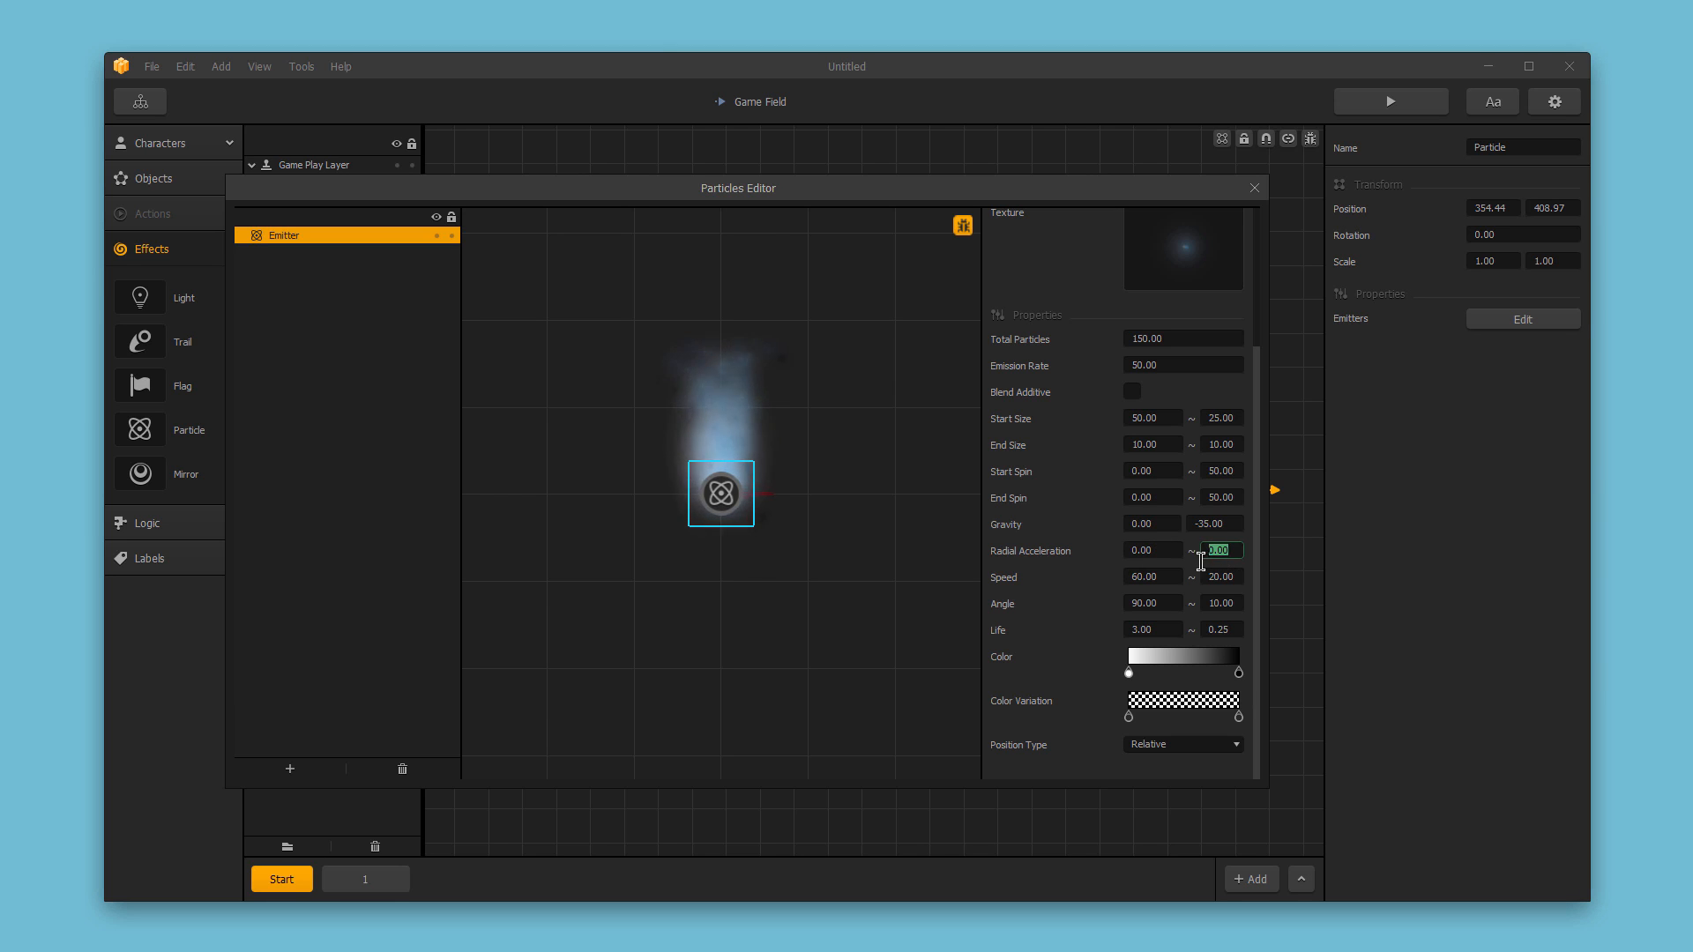
pyautogui.write('50.00')
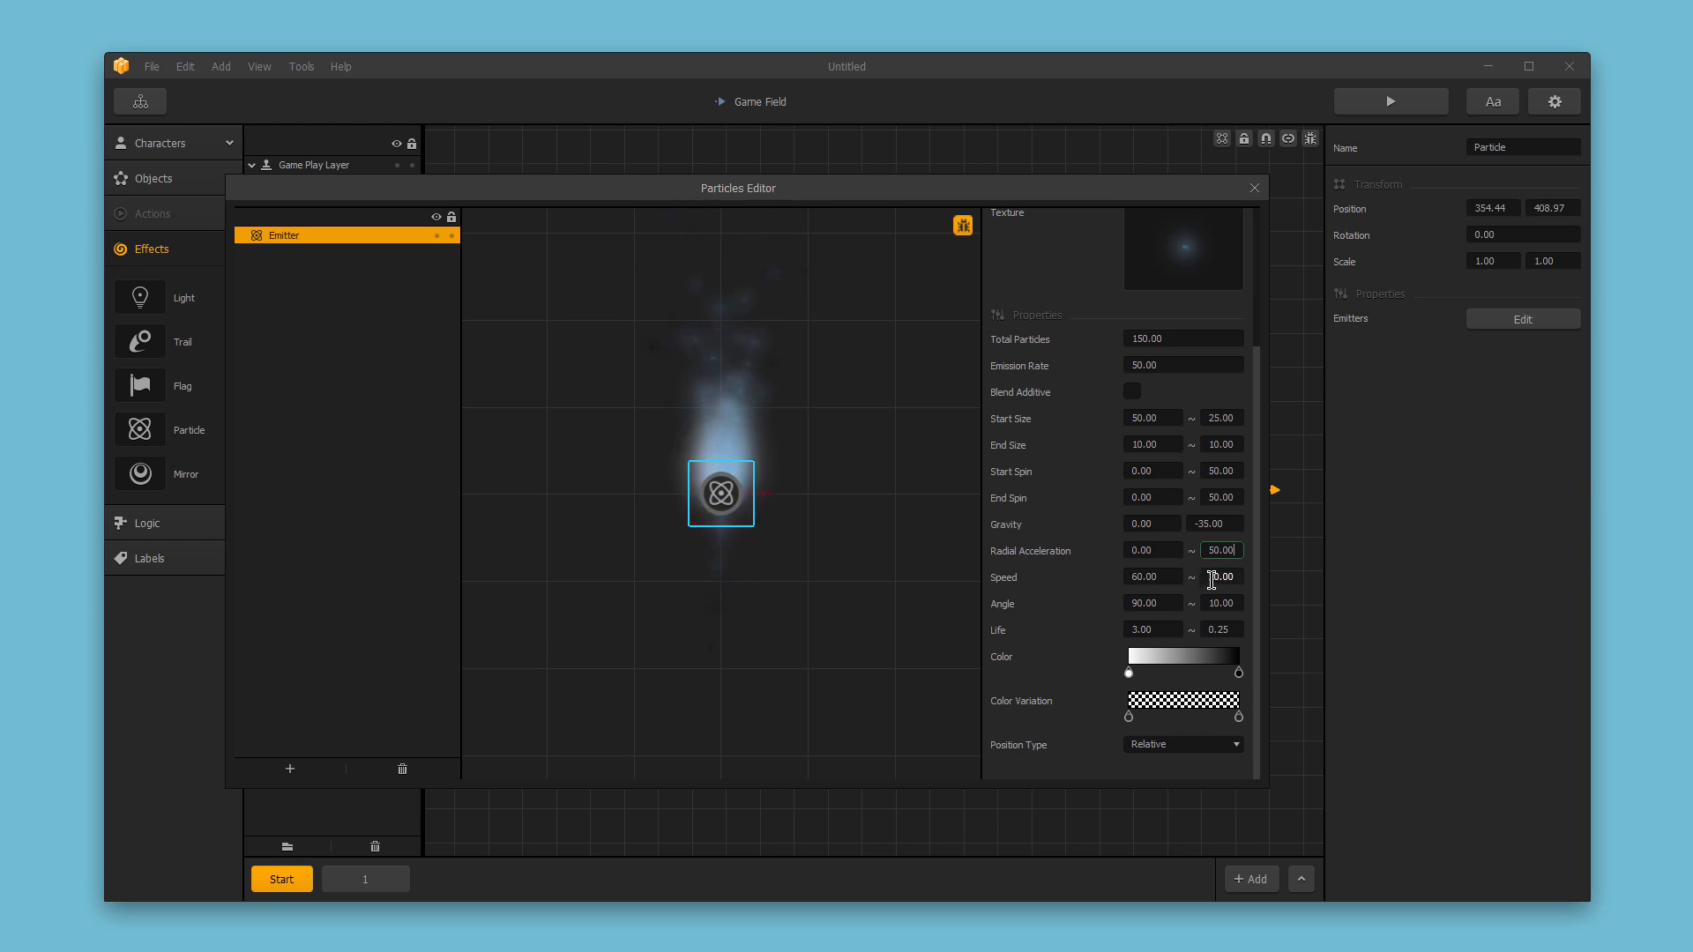
# Set the Angle variance to 30.
pyautogui.moveTo(1212, 598); pyautogui.dragTo(1242, 598)
pyautogui.write('30.00')
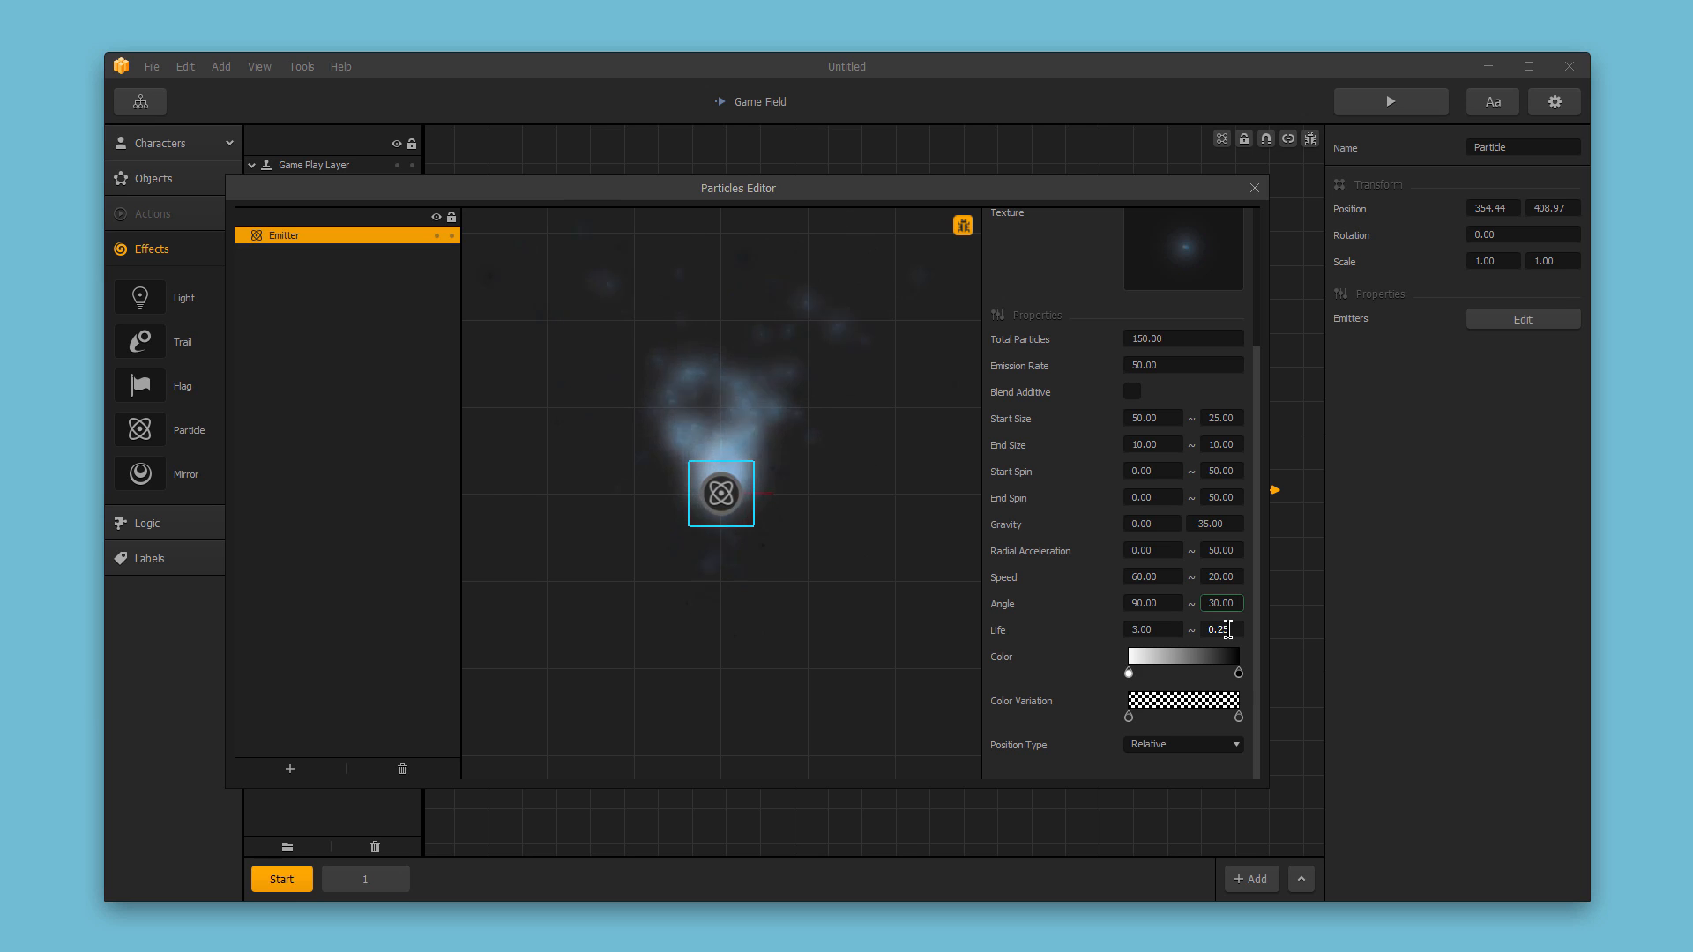
# Change the color gradient's end stop to dark red (#aa0000).
pyautogui.click(1240, 675)
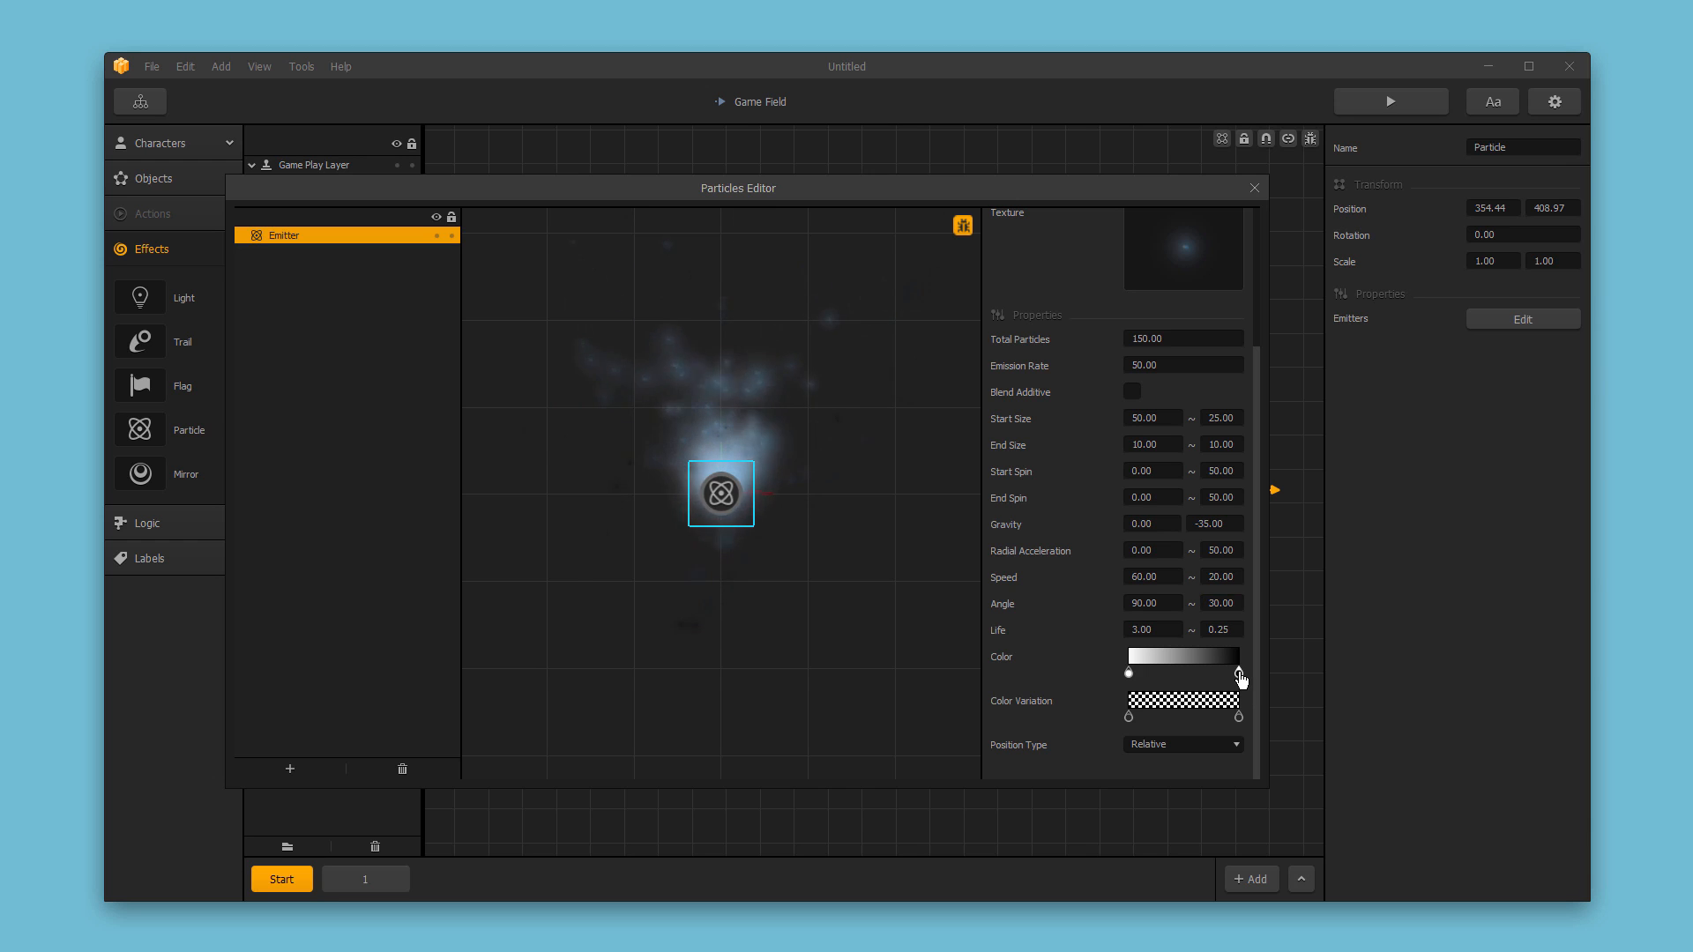
pyautogui.doubleClick(1240, 675)
pyautogui.click(566, 341)
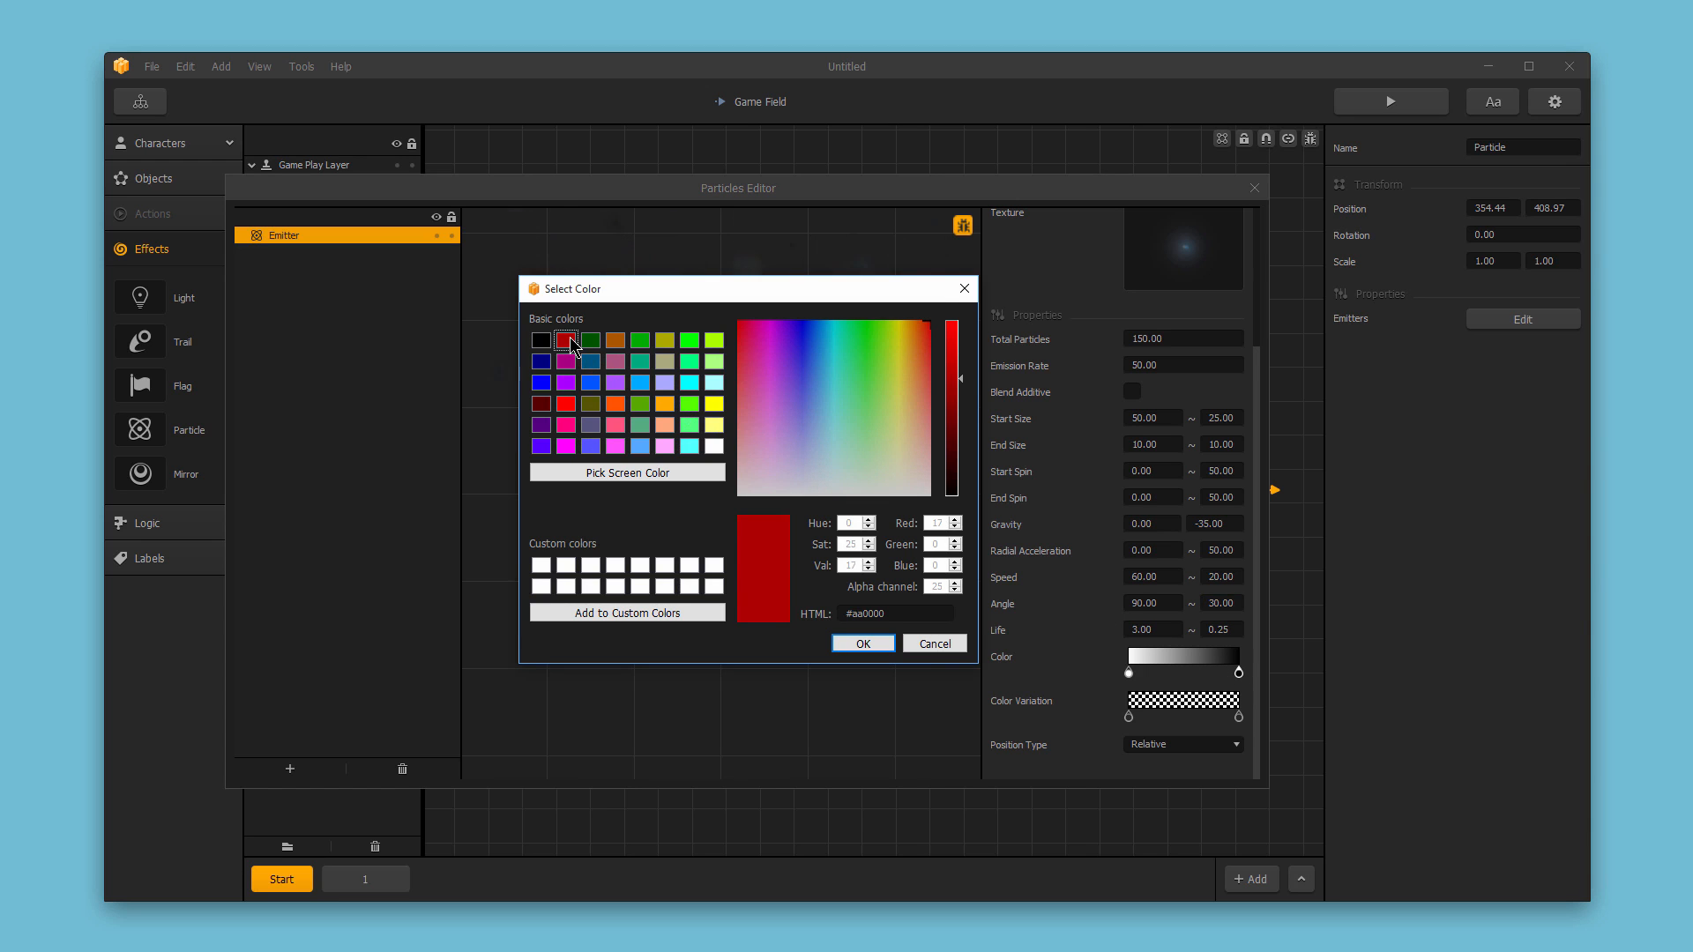
pyautogui.click(864, 644)
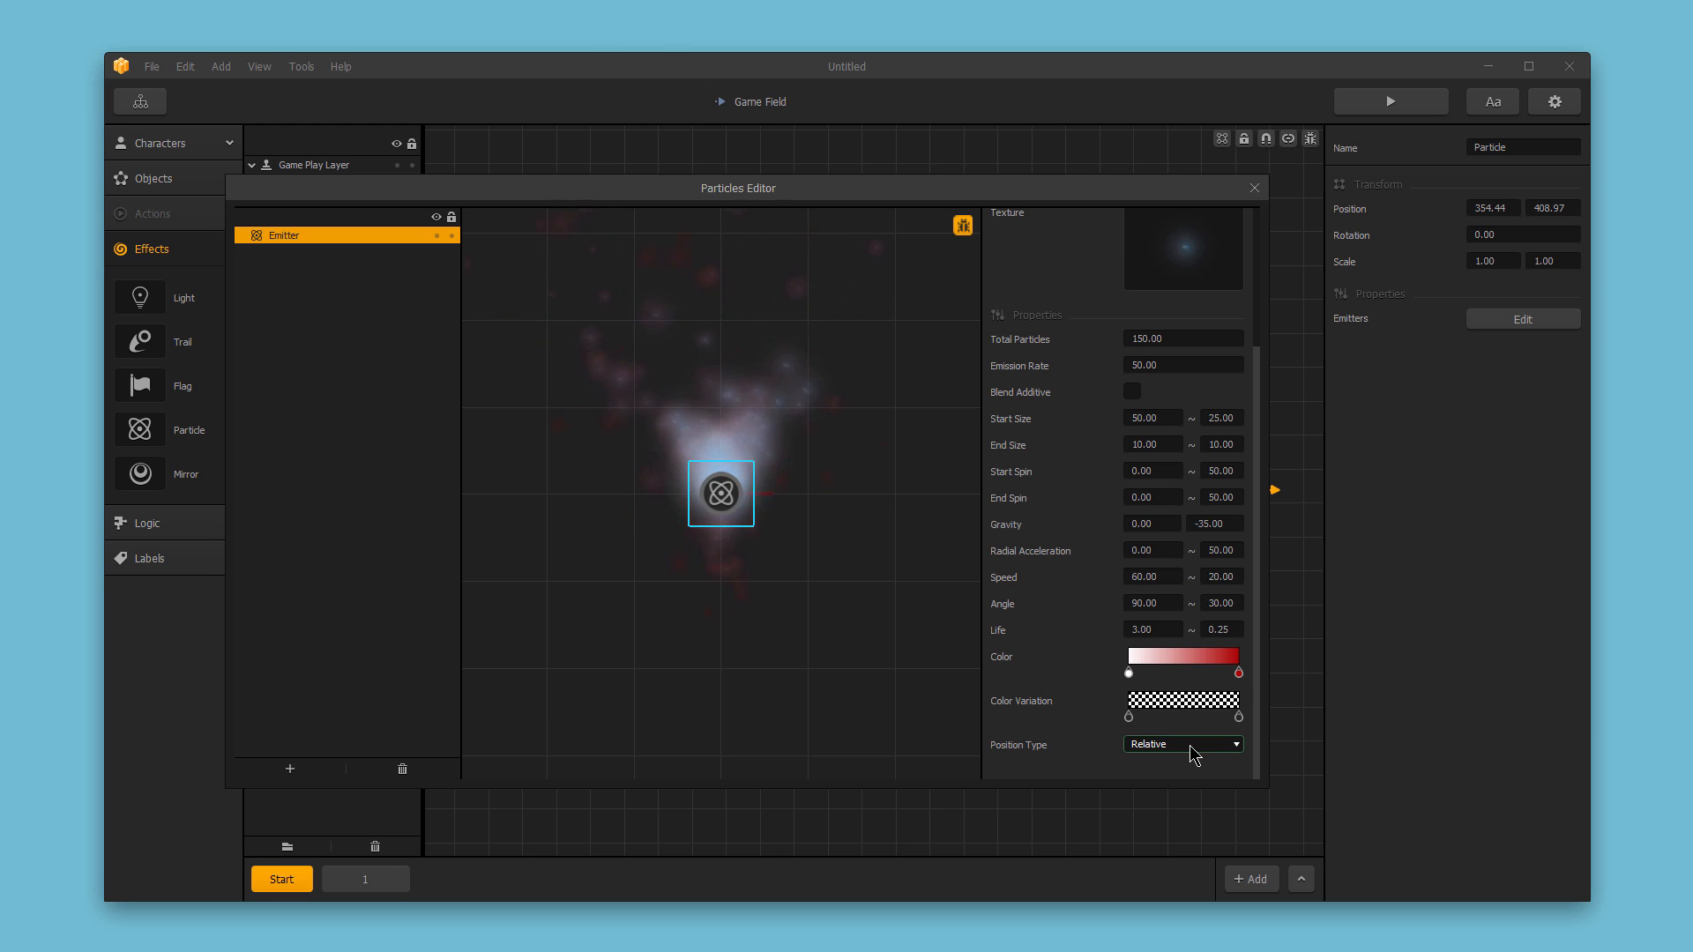
# Add a second emitter using the same glow texture with Blend Additive enabled.
pyautogui.click(291, 769)
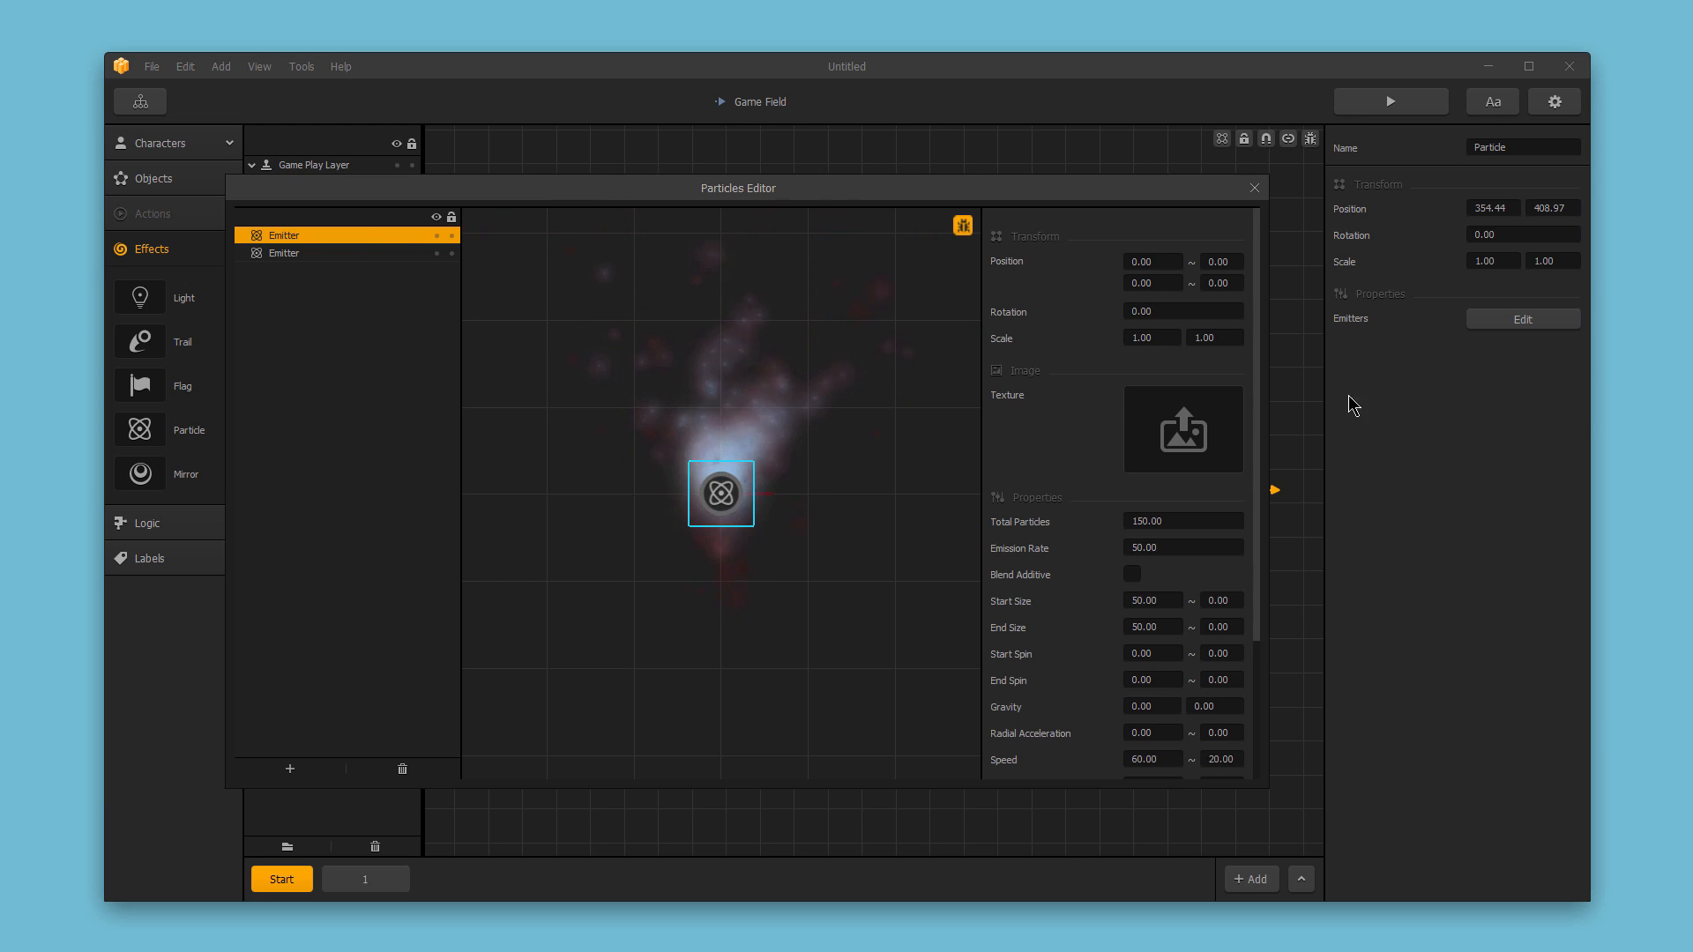
pyautogui.moveTo(1182, 421)
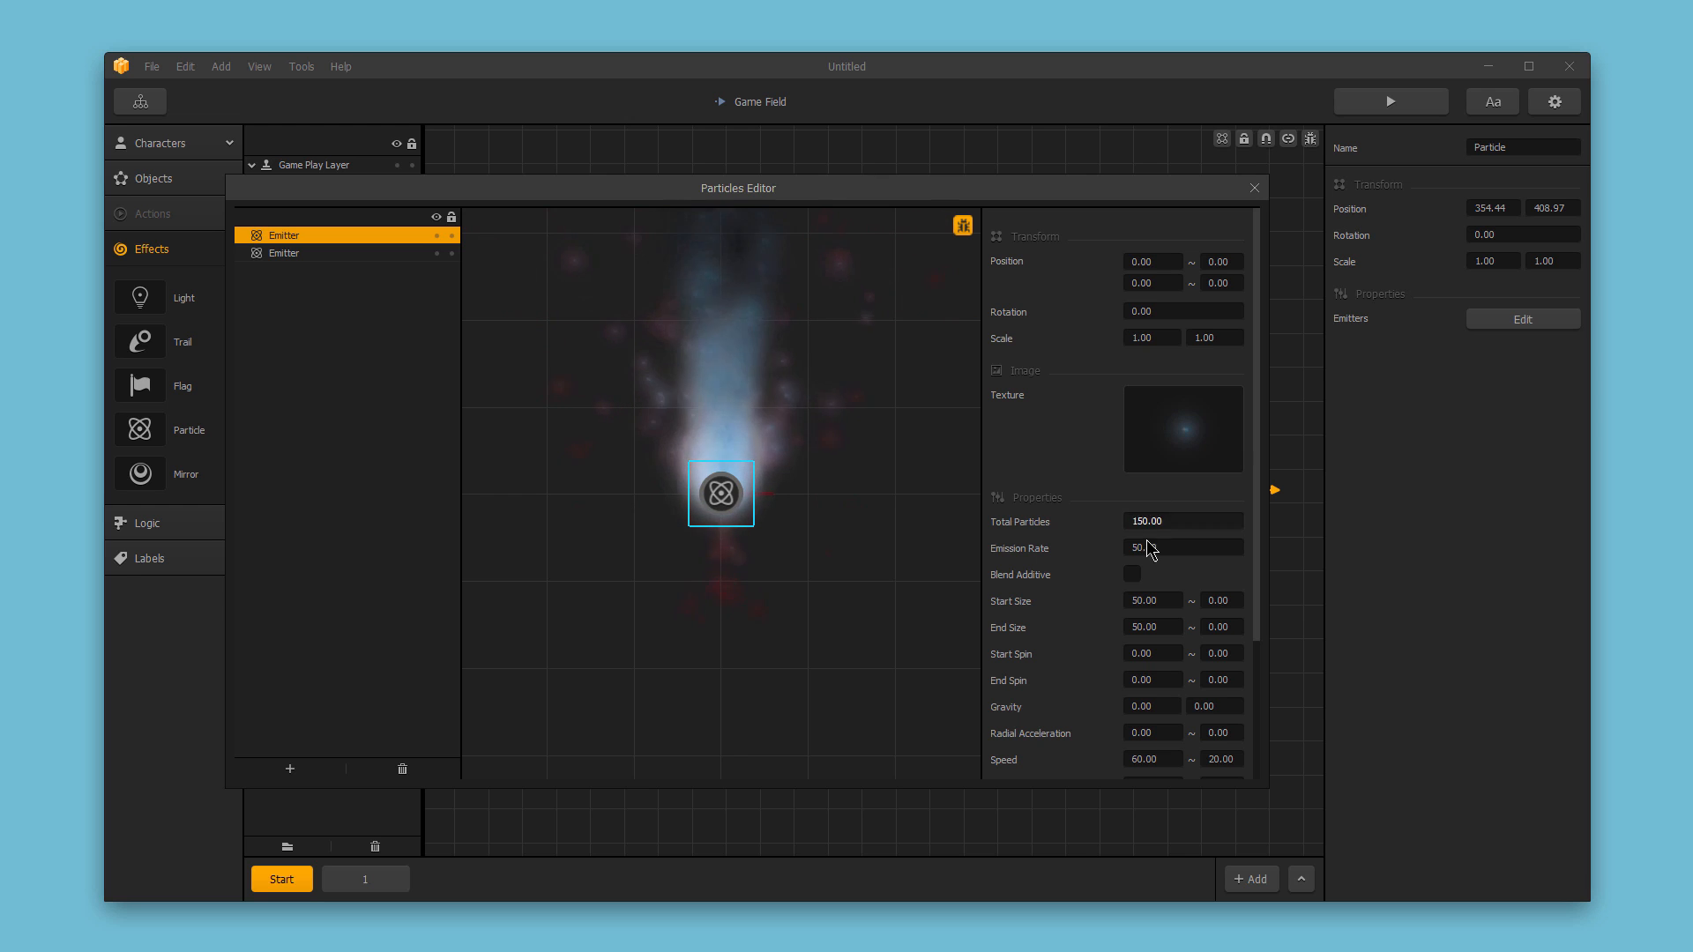
pyautogui.click(1132, 576)
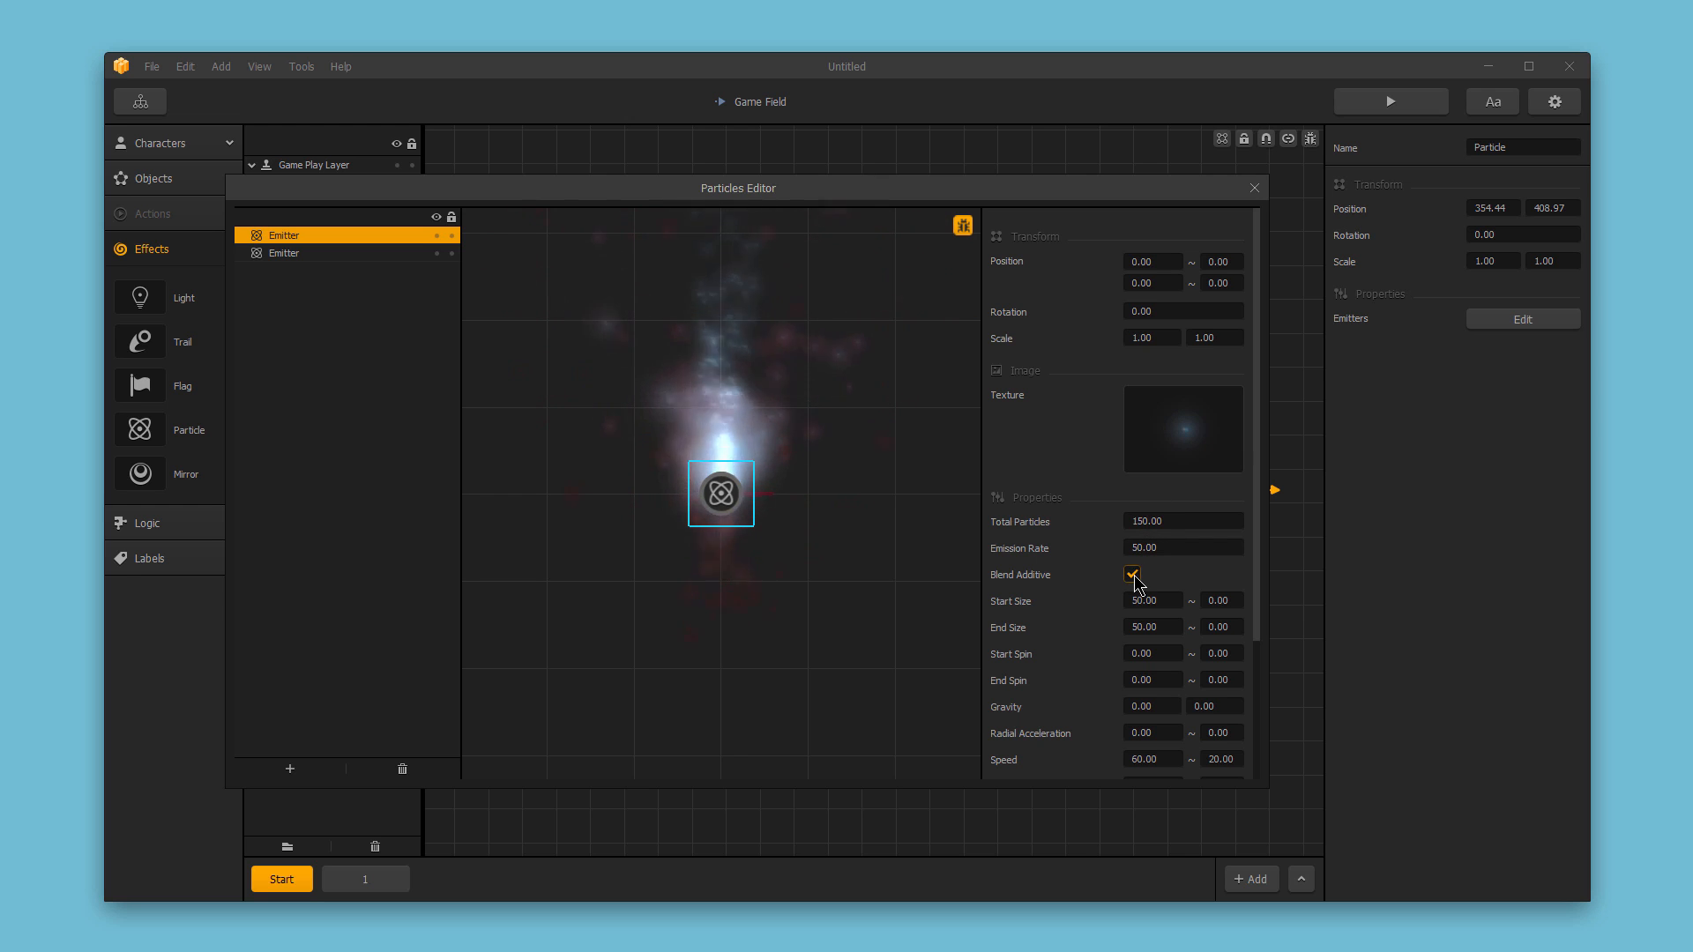